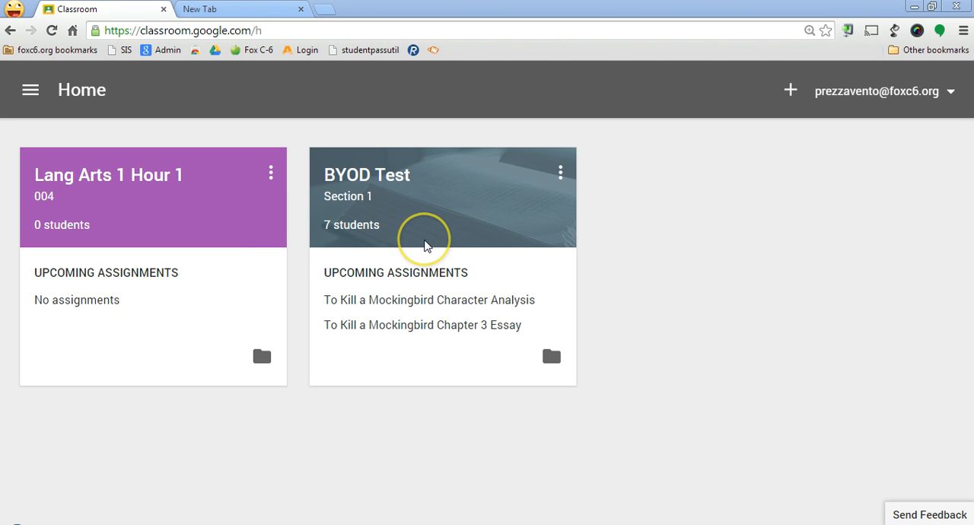
left_click(790, 93)
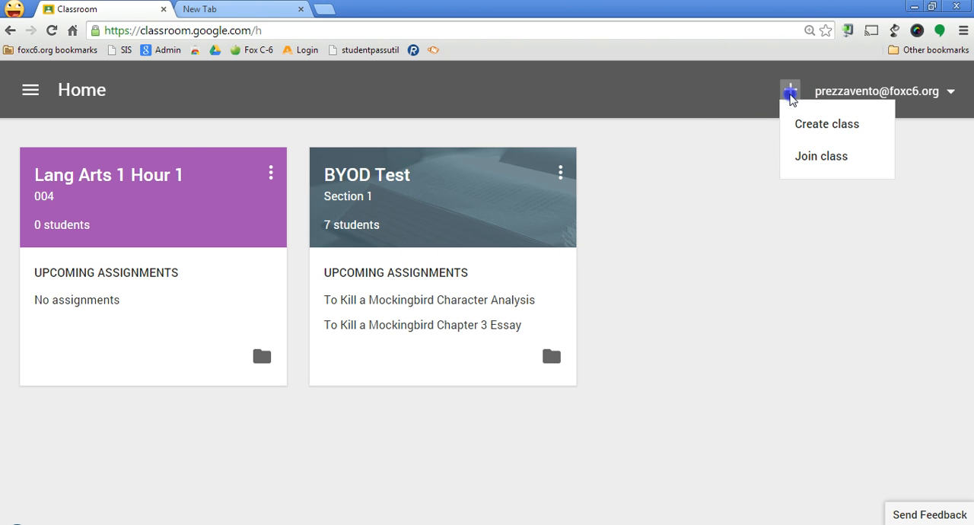
left_click(824, 131)
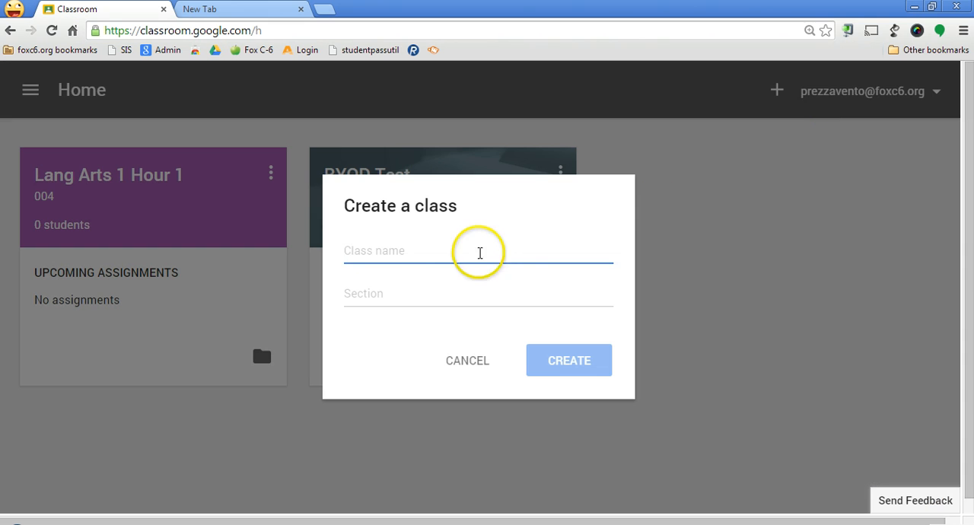
left_click(466, 367)
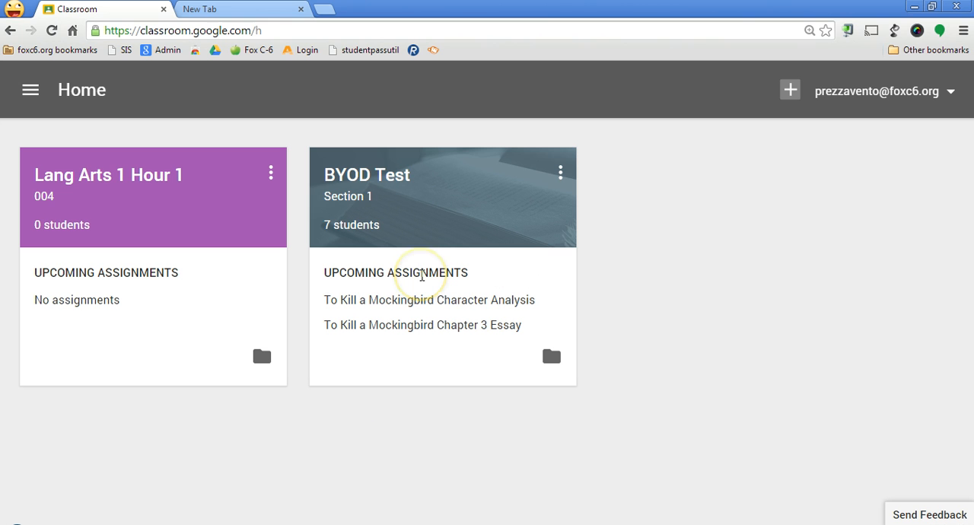
Check the BYOD Test class's options and view the contents of its Google Drive folder
left_click(560, 175)
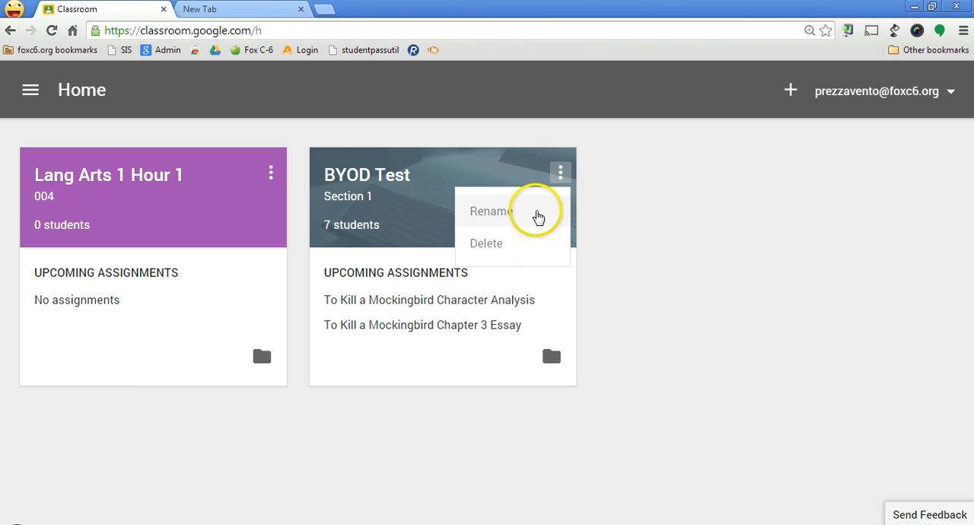
left_click(562, 176)
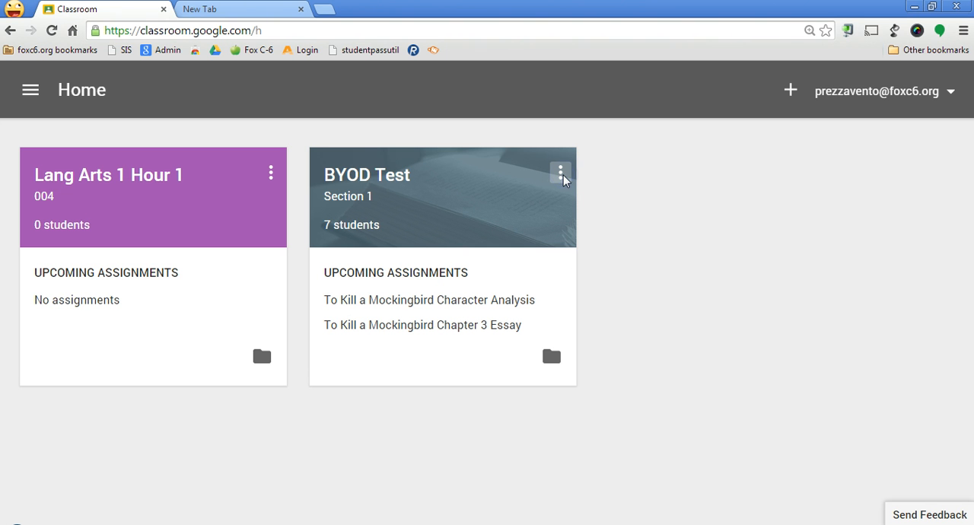
left_click(552, 359)
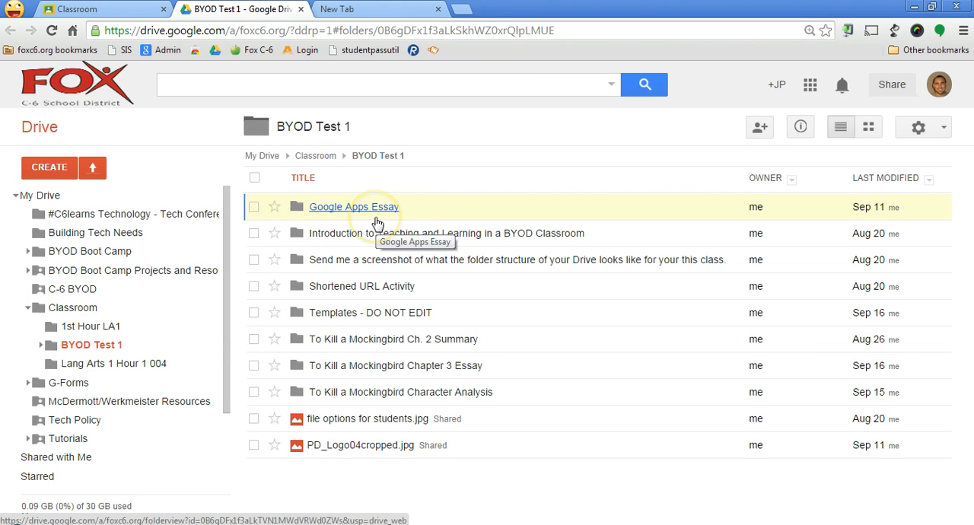
left_click(366, 228)
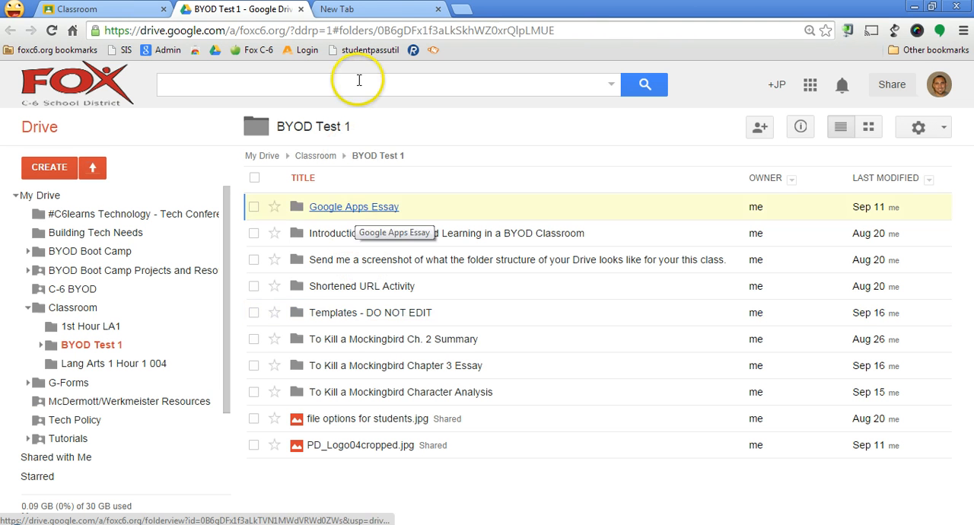
left_click(302, 10)
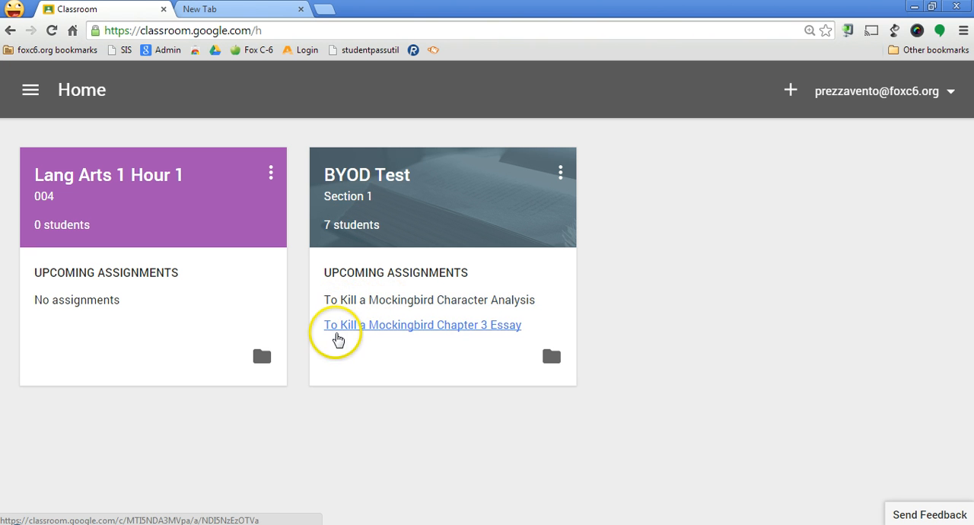
View the student submissions for the To Kill a Mockingbird Chapter 3 Essay and return to the class overview
left_click(338, 328)
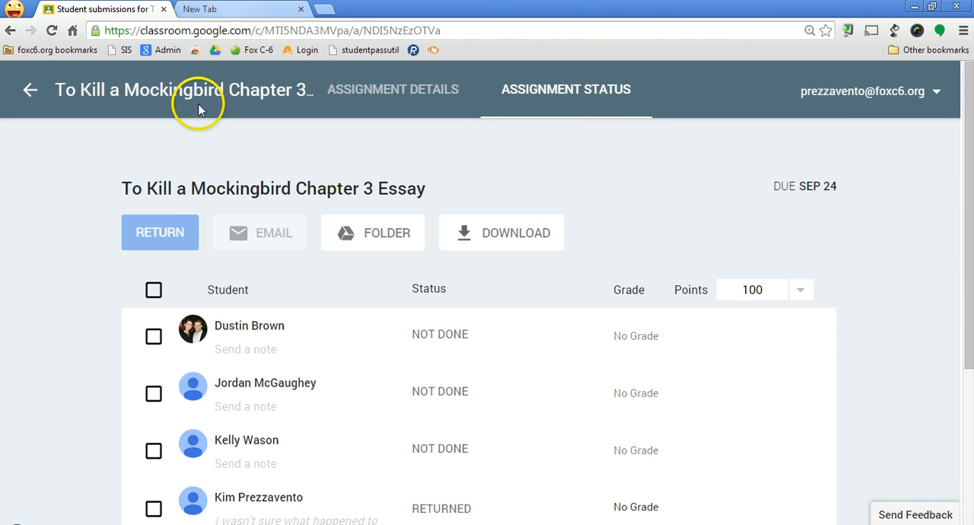
key("alt+Left")
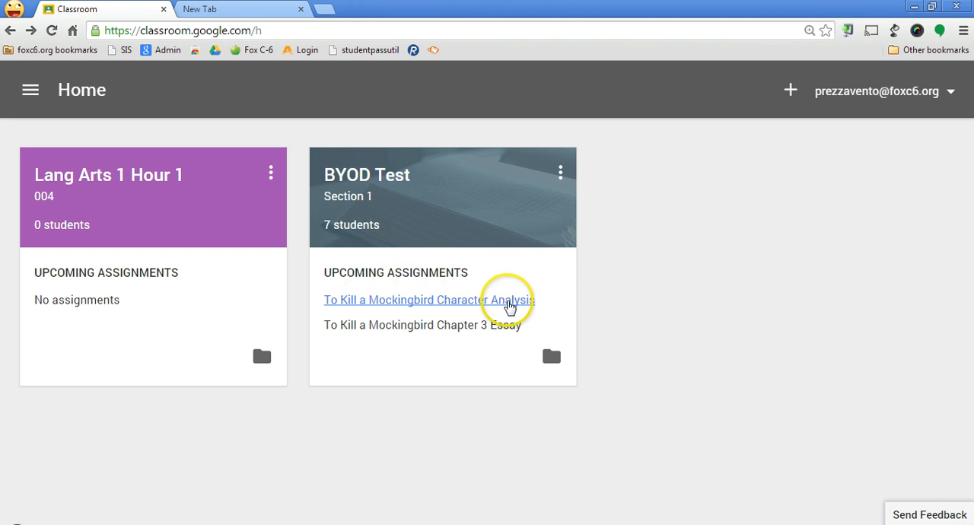
Open the BYOD Test class and look at its stream and student list
left_click(357, 195)
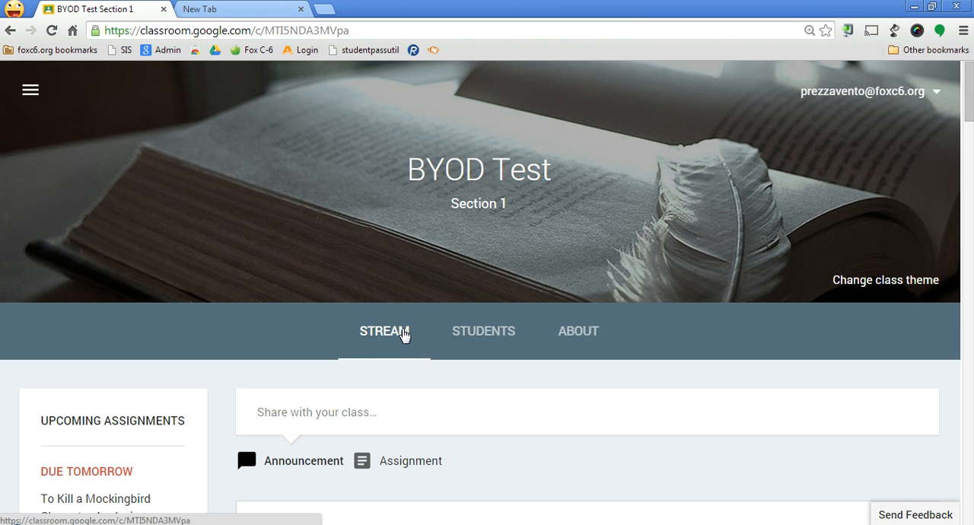
left_click(406, 340)
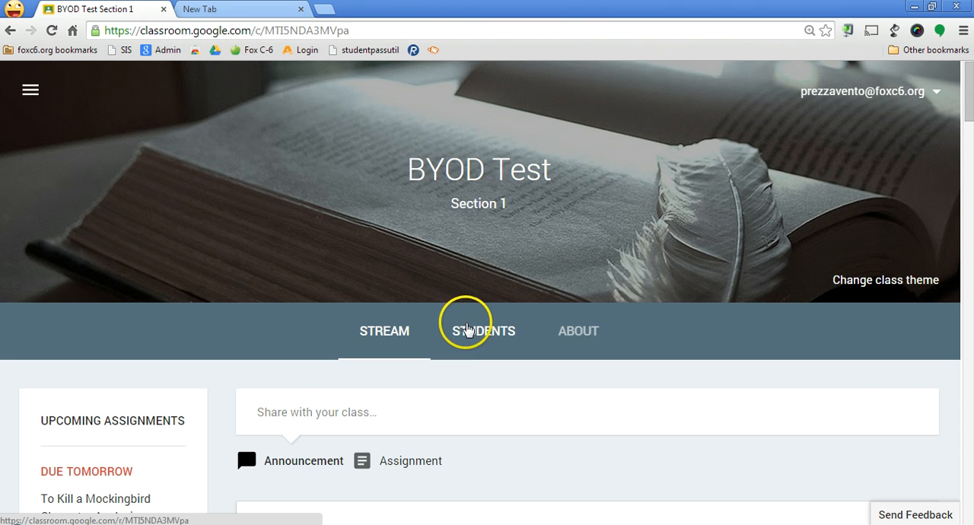
left_click(466, 327)
scroll(466, 330, "down", 2)
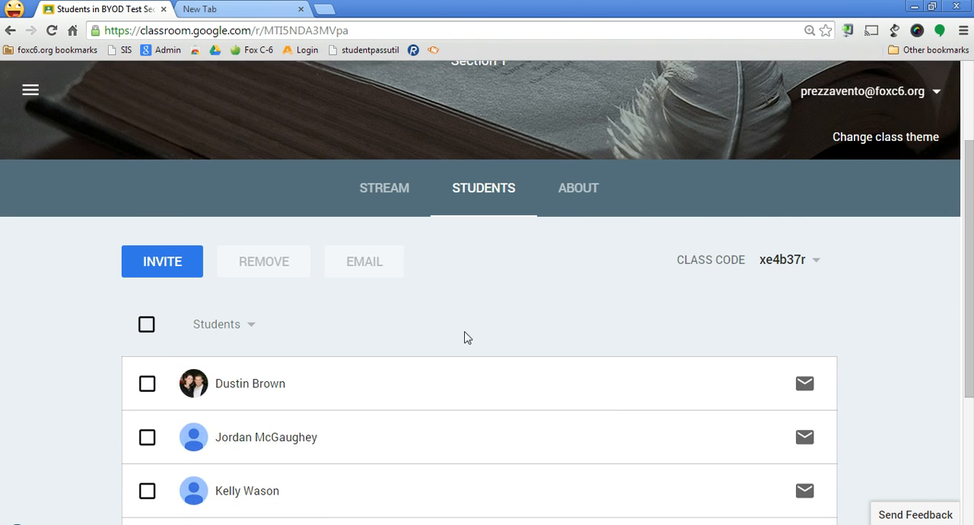
Enter "This classroom is a place where teachers can come to learn about and test Google Classroom." as the description on BYOD Test's About page
left_click(570, 190)
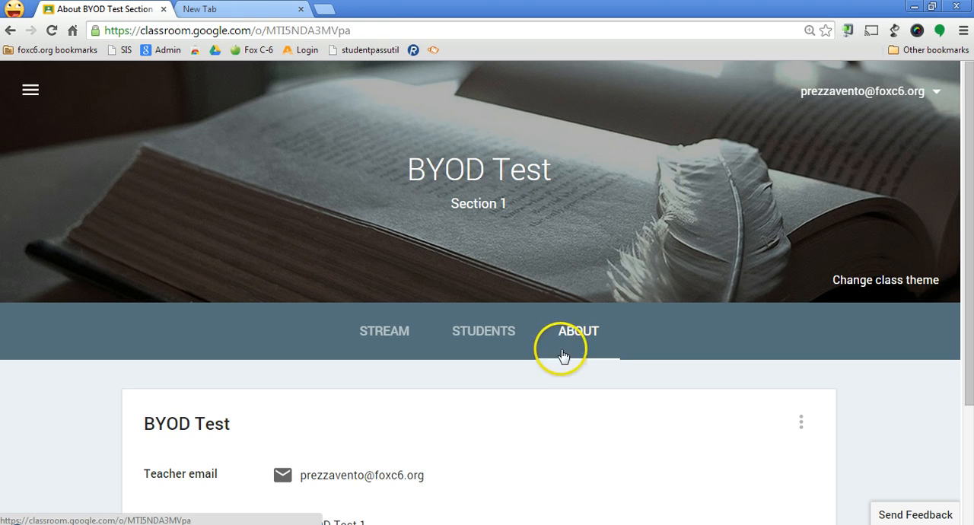
scroll(567, 349, "down", 2)
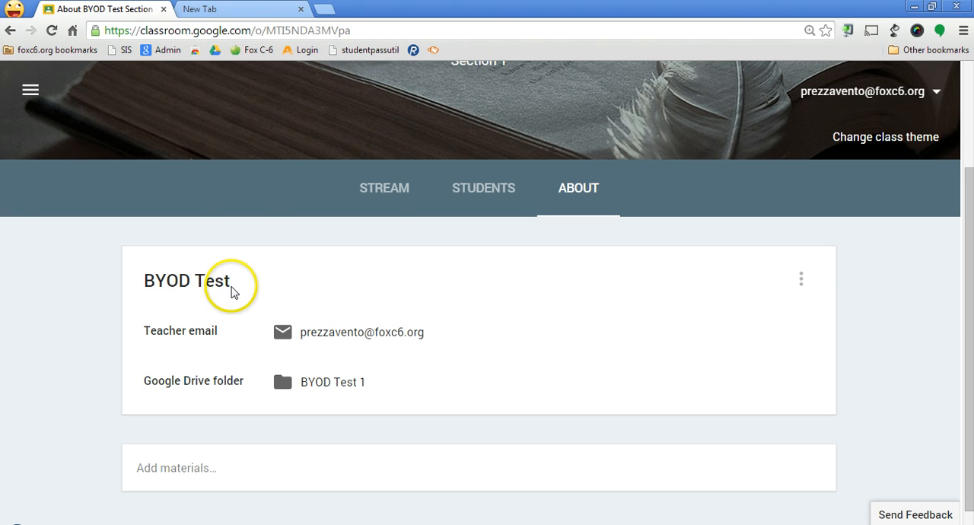
left_click(801, 281)
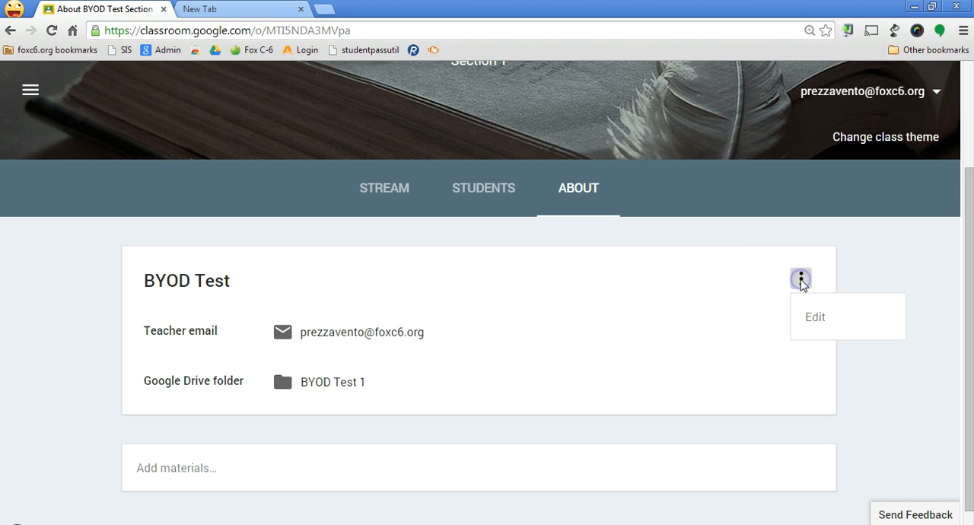
left_click(815, 318)
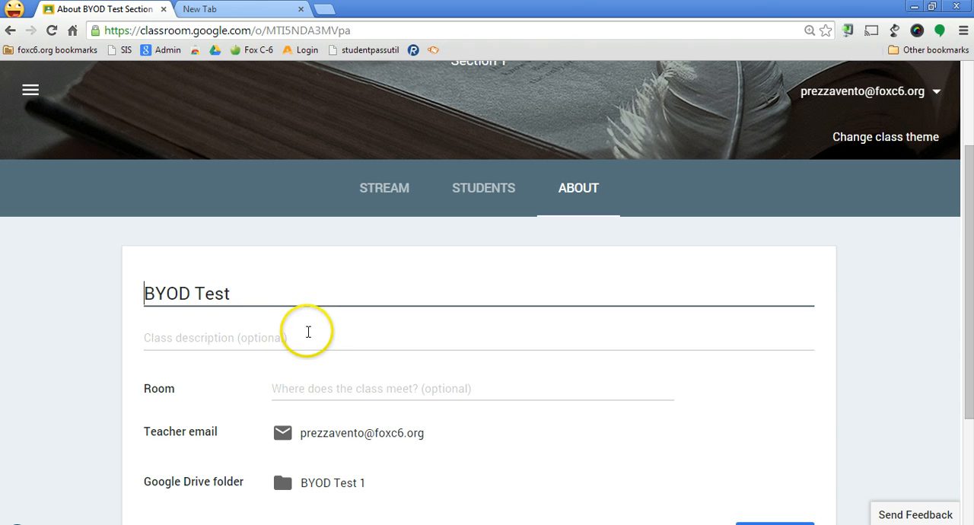
left_click(308, 332)
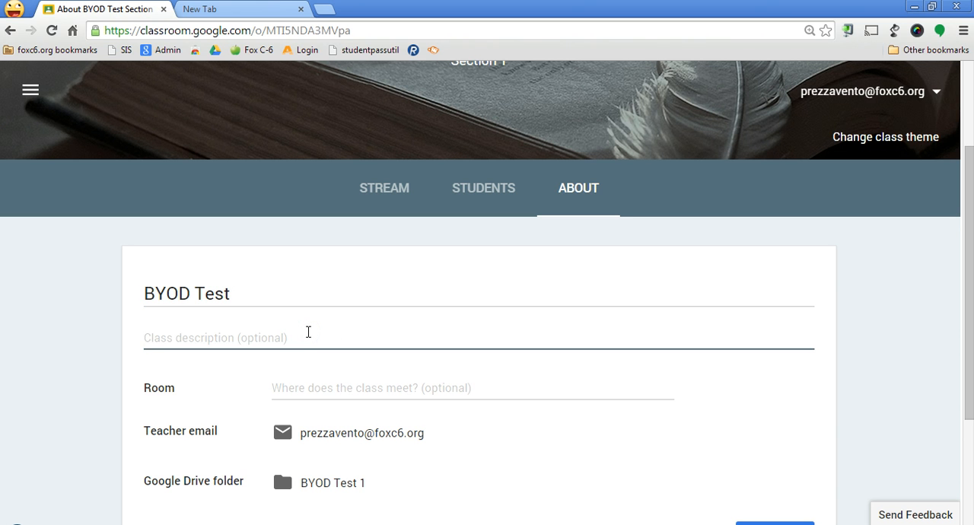
type("Th")
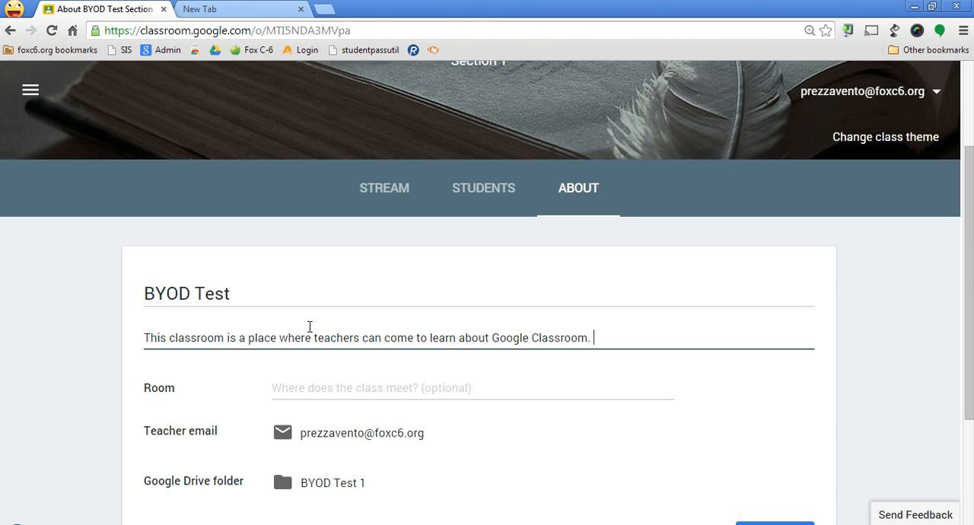
left_click(489, 338)
type("and test")
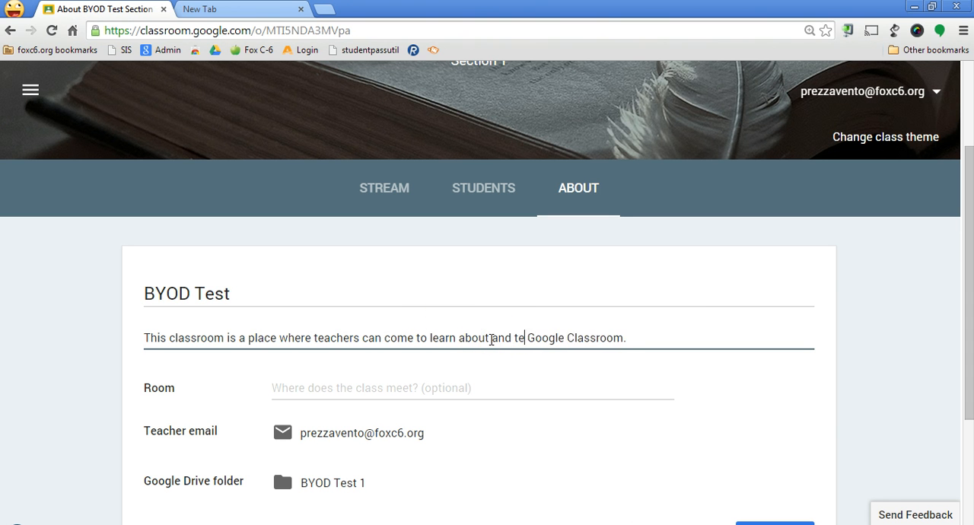
Set the class's room to 002 and save the class information
left_click(490, 393)
type("002")
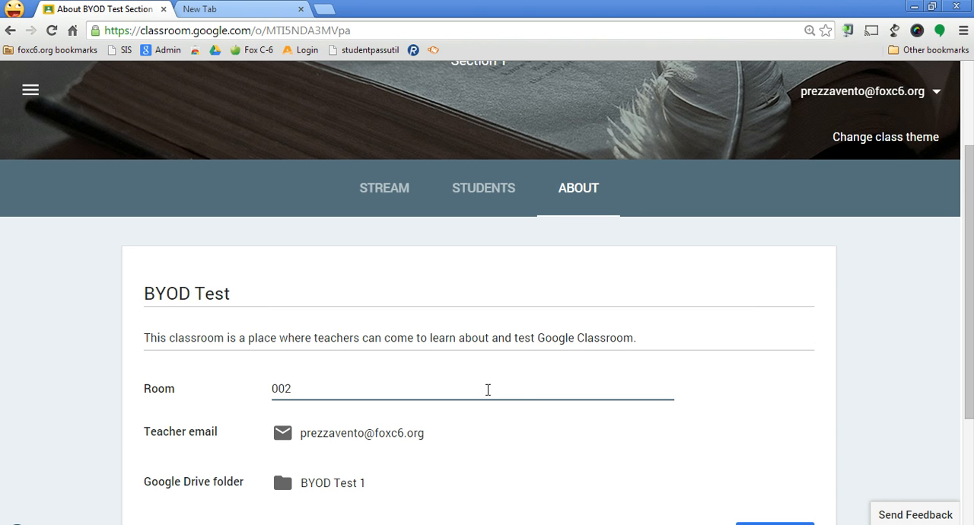
scroll(494, 380, "down", 2)
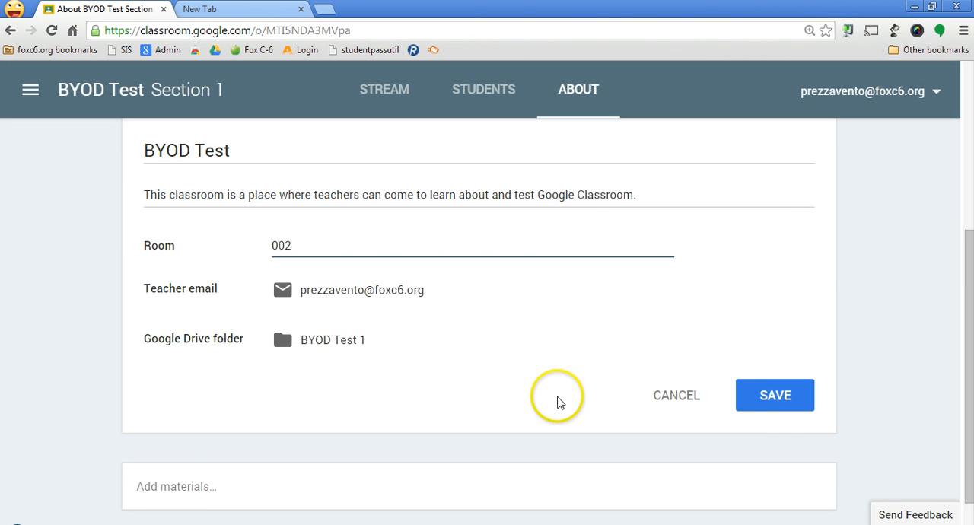
left_click(796, 401)
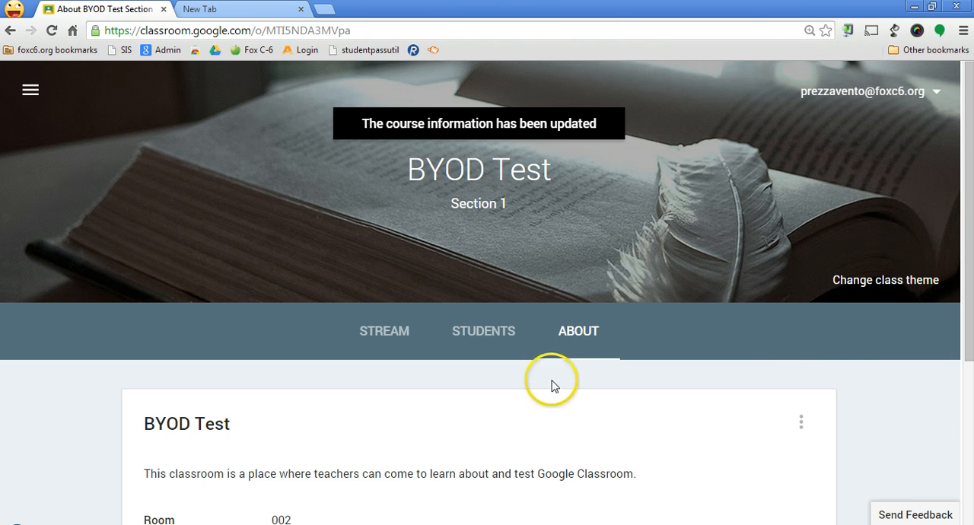
Start a new class material titled "Class Syllabus" on the About page
scroll(831, 376, "down", 3)
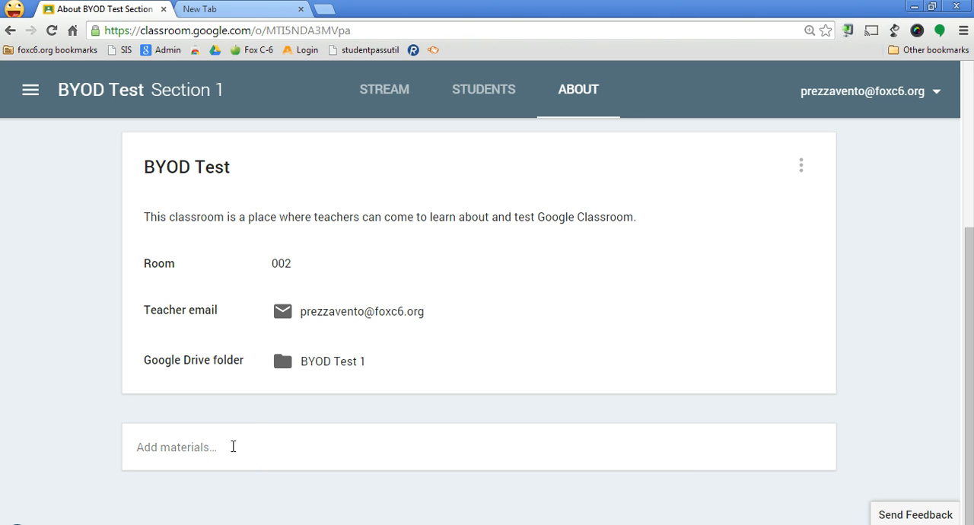
left_click(232, 447)
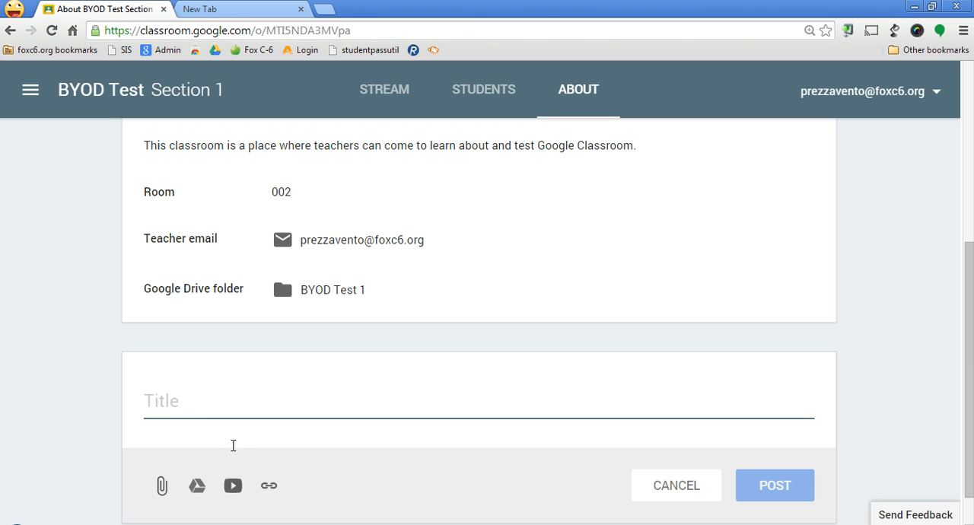
left_click(202, 396)
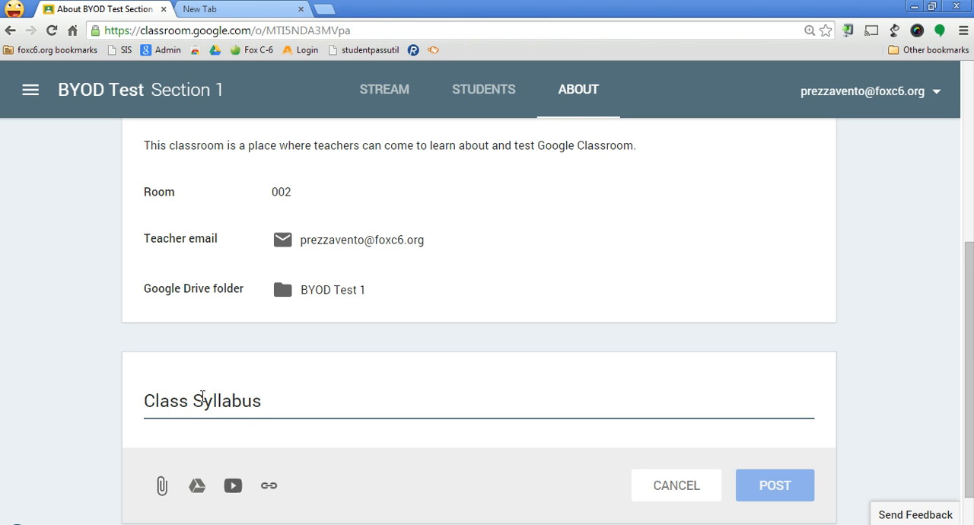
scroll(203, 396, "down", 1)
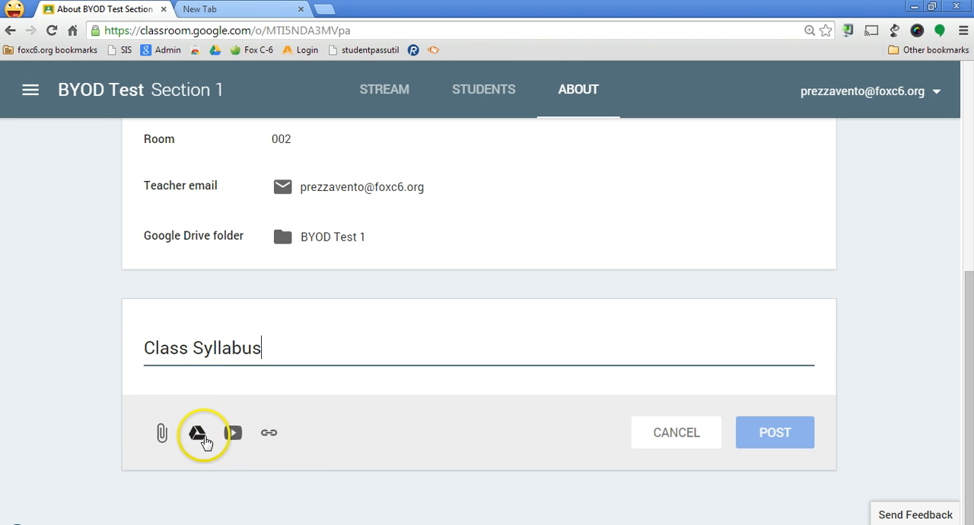
Attach LA2 Syllabus.pdf from Google Drive to the Class Syllabus material and post it
left_click(199, 435)
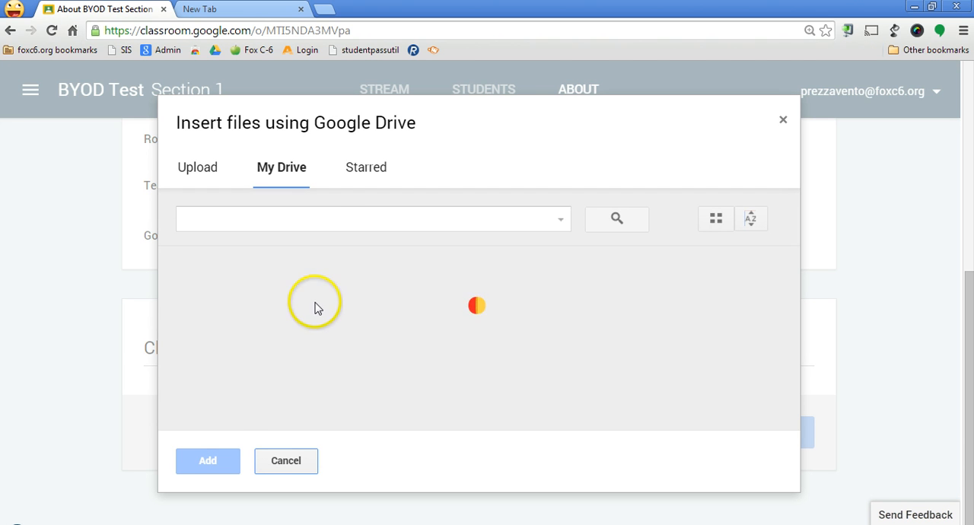
left_click(334, 217)
type("s Syll")
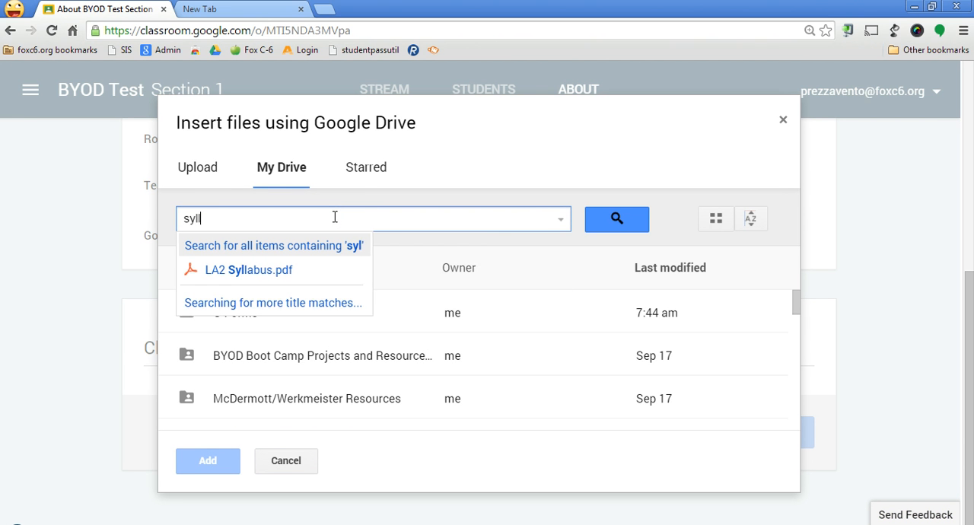
type("a")
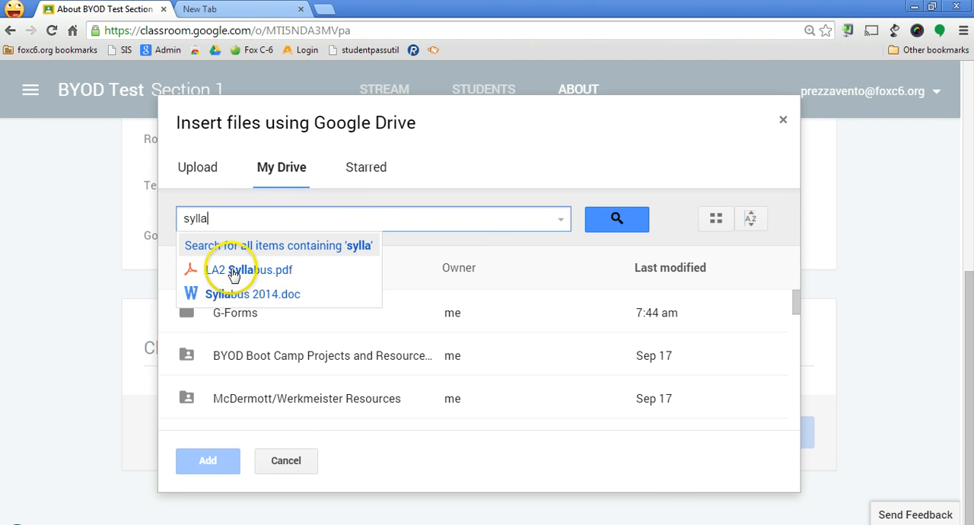
left_click(232, 267)
scroll(571, 313, "down", 2)
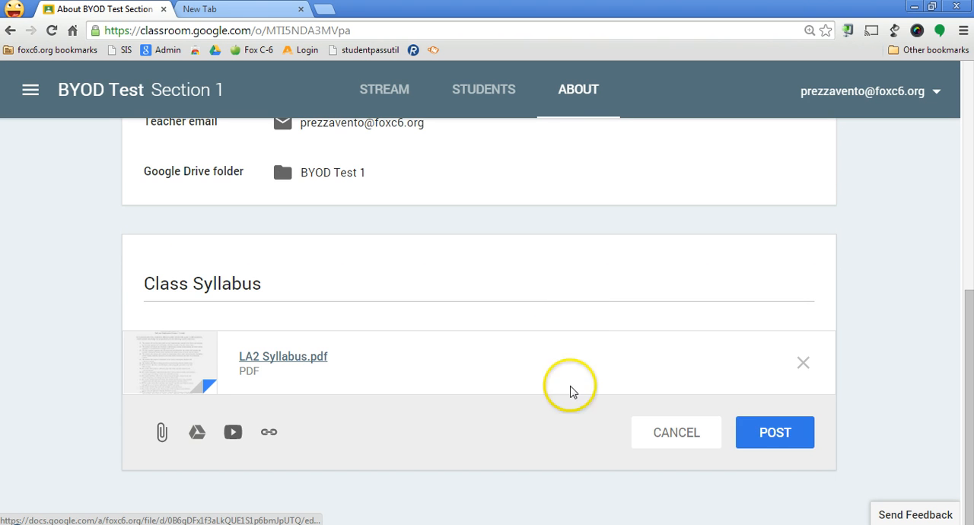
left_click(773, 434)
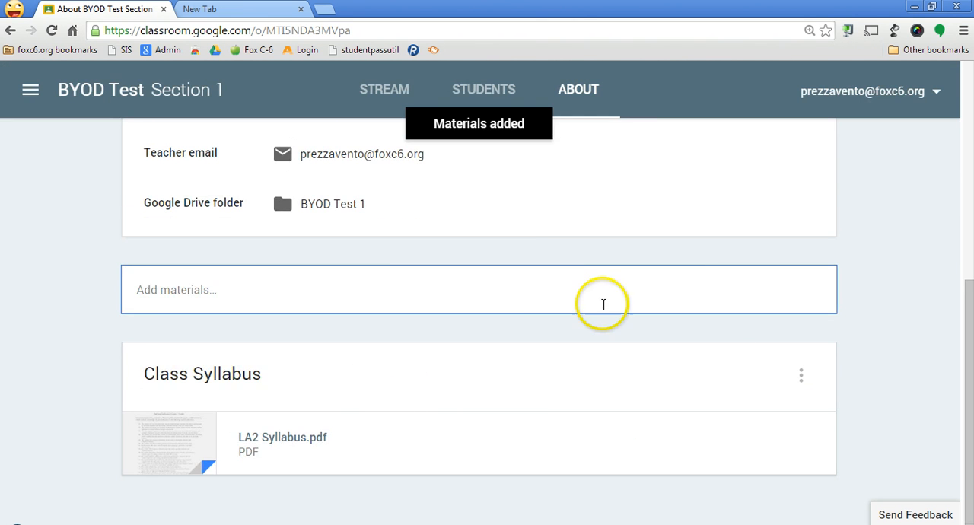
Switch to Google Docs and view the BYOD Test Materials document
scroll(604, 302, "up", 5)
scroll(278, 337, "down", 2)
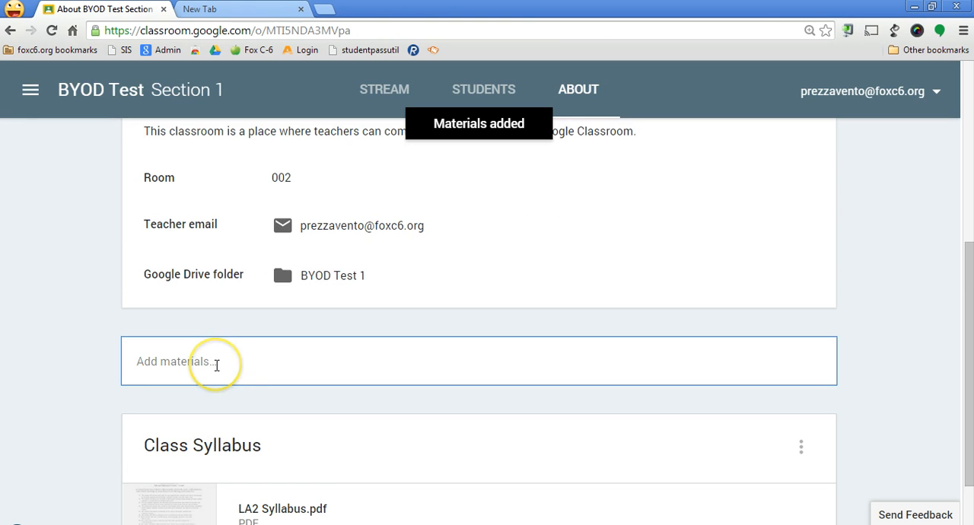
scroll(216, 365, "down", 1)
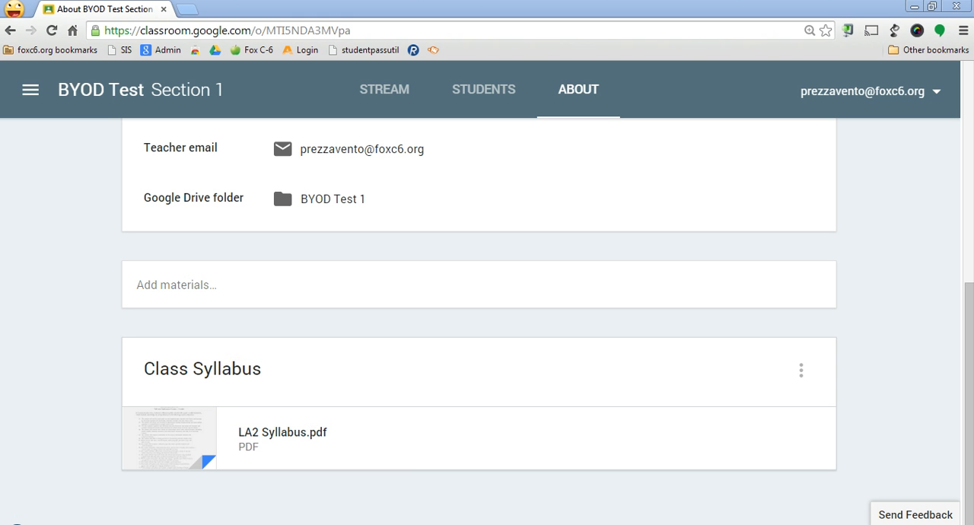
left_click_drag(0, 524, 235, 14)
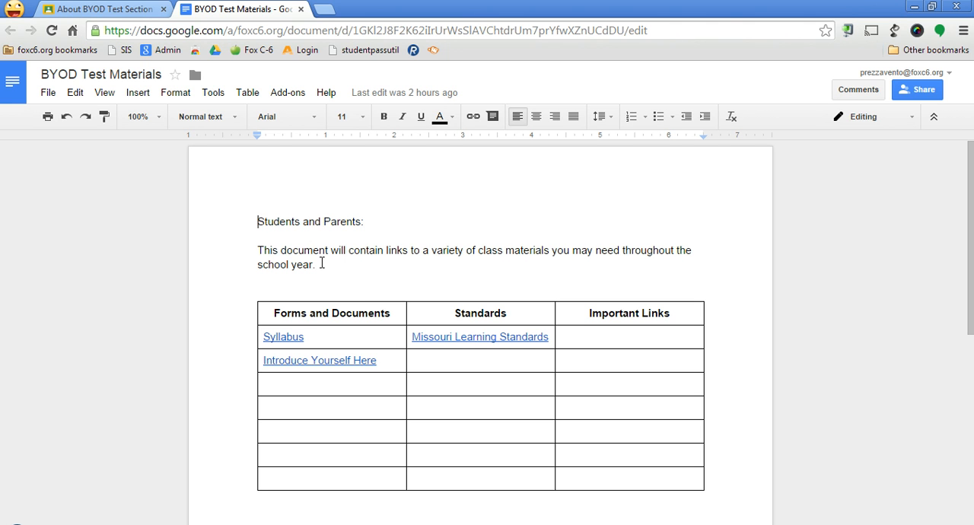
Enter "C6edtech Blog" in the first empty cell under Important Links in the materials table
left_click(319, 303)
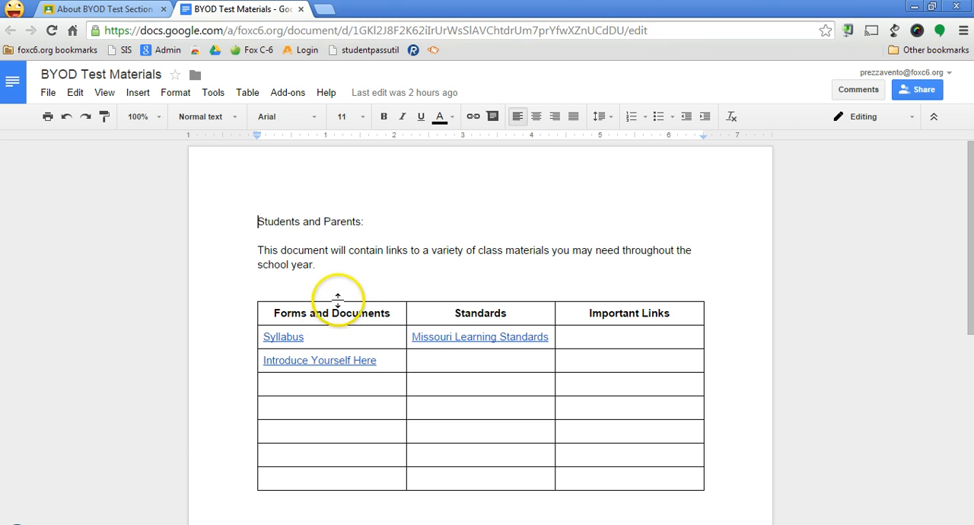
left_click(333, 315)
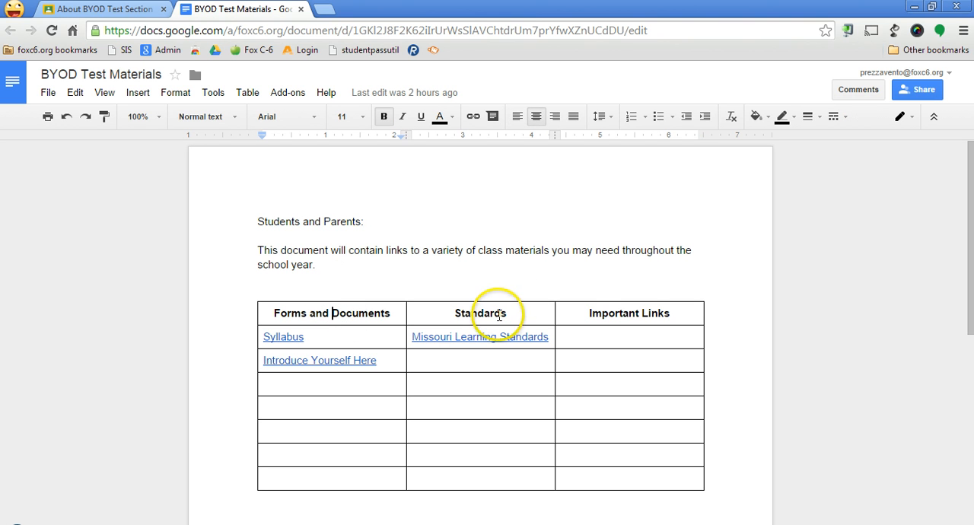
left_click(498, 314)
left_click(631, 312)
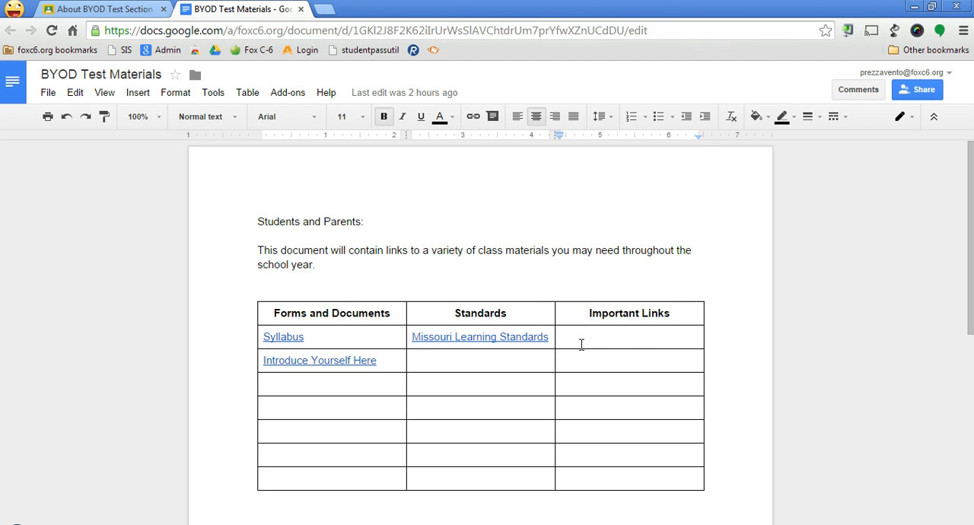
left_click(585, 339)
left_click(585, 338)
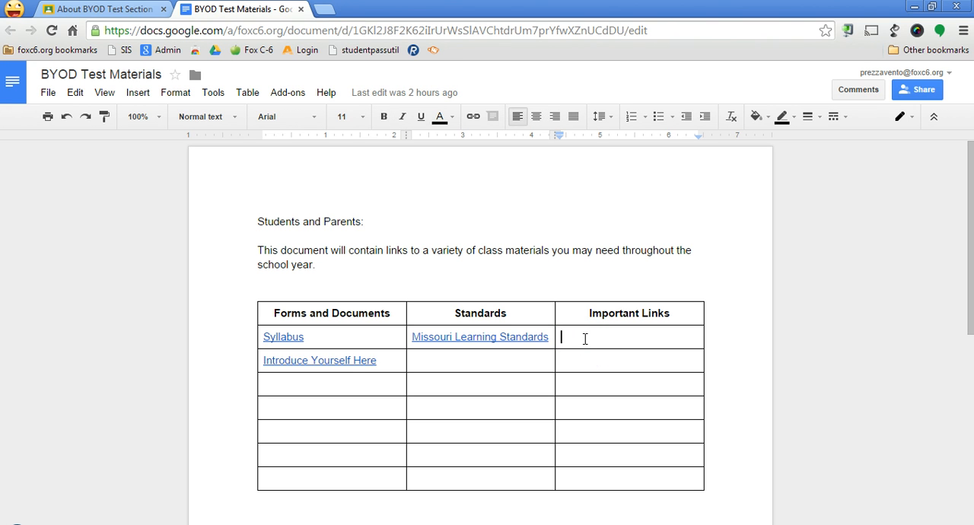
type("C")
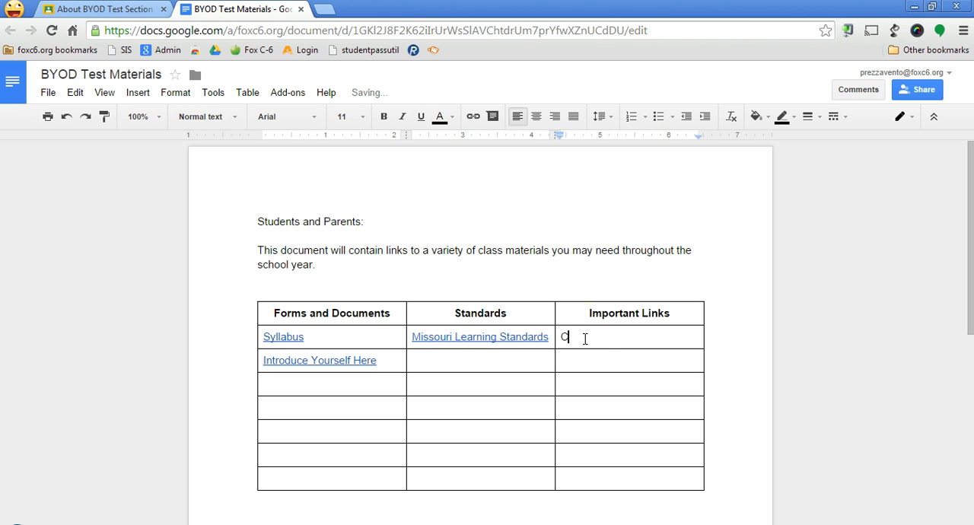
type("6edtech Blog")
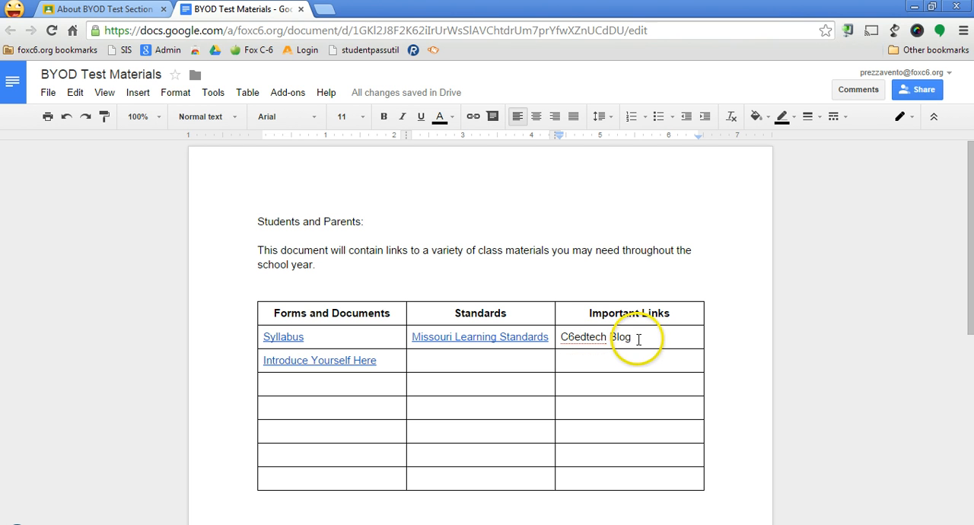
left_click_drag(638, 339, 561, 337)
right_click(583, 340)
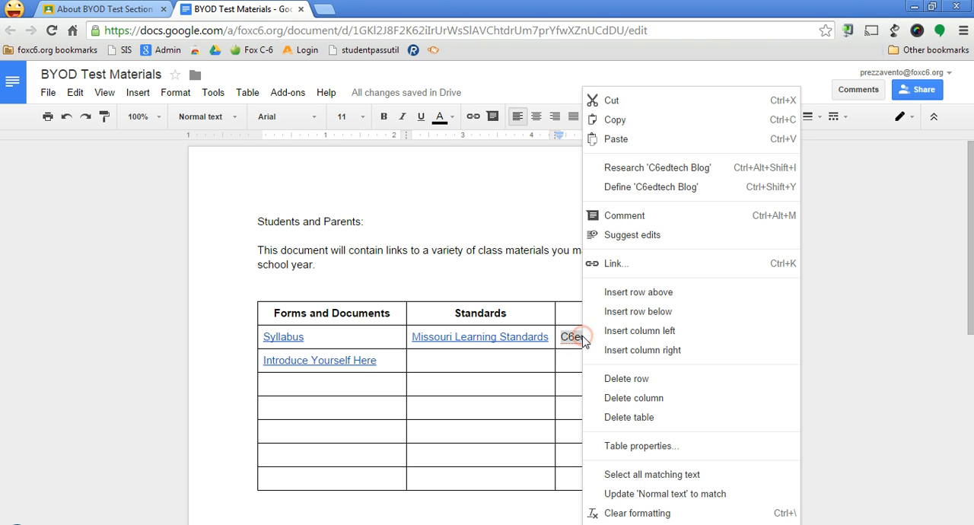
left_click(616, 264)
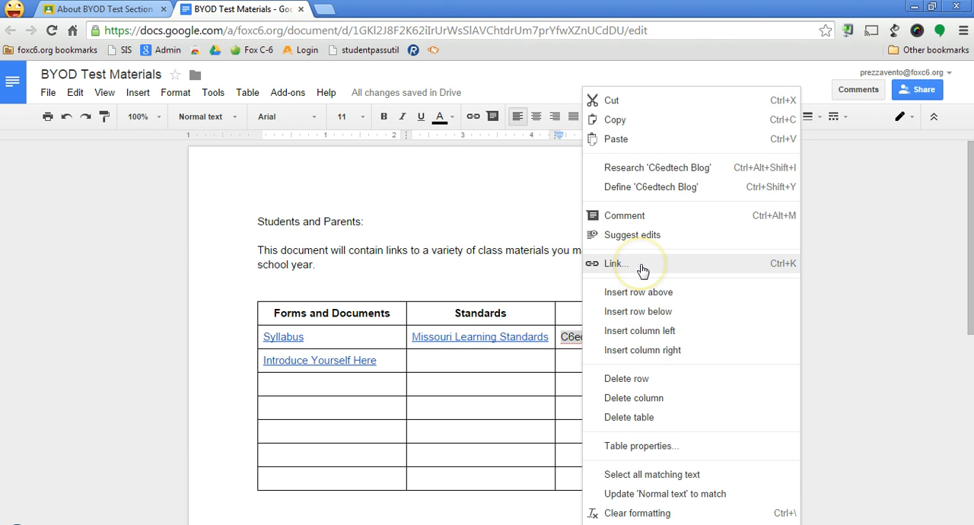
left_click(641, 266)
left_click(637, 399)
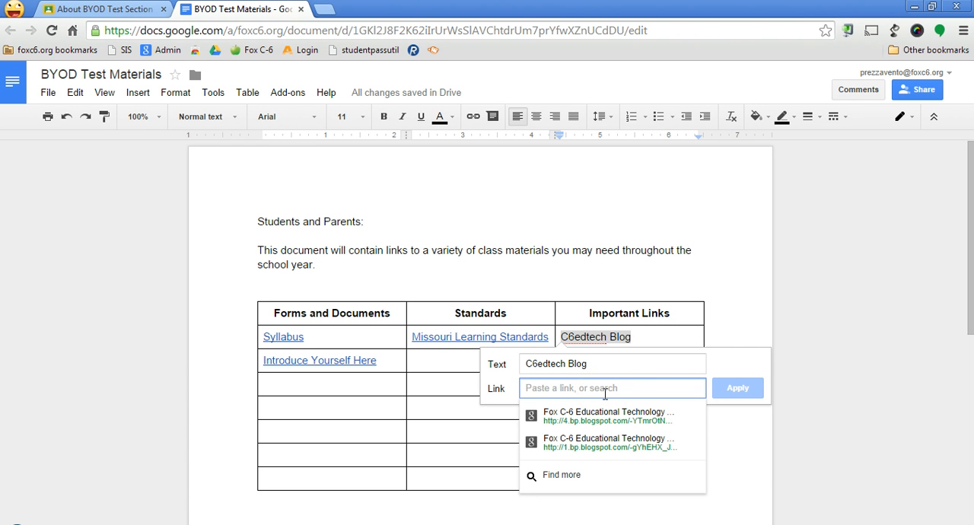
type("w")
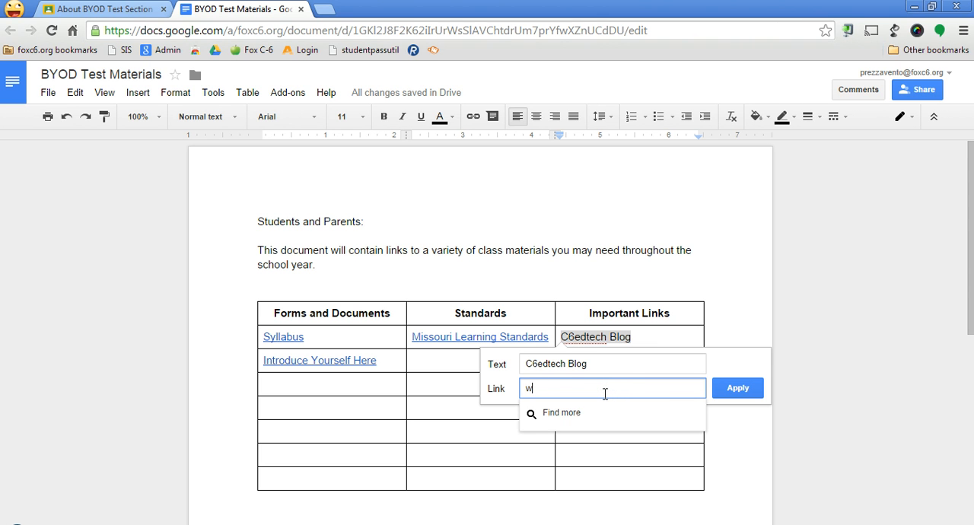
type("ww.c6edtec")
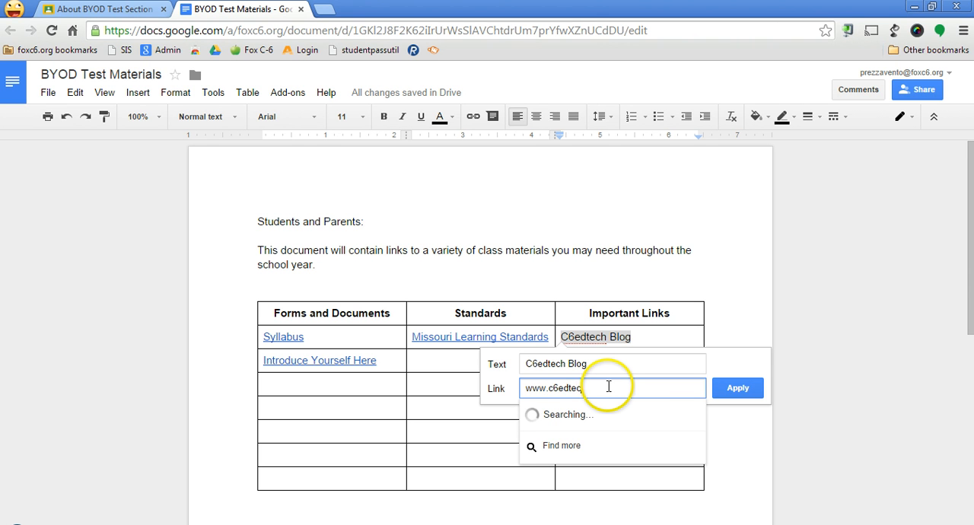
type("h.blogspot.com")
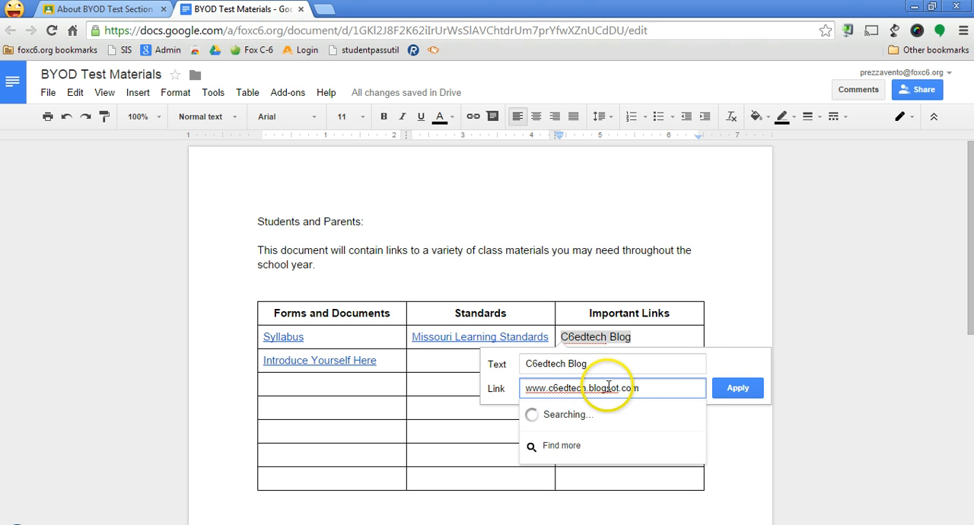
left_click(727, 389)
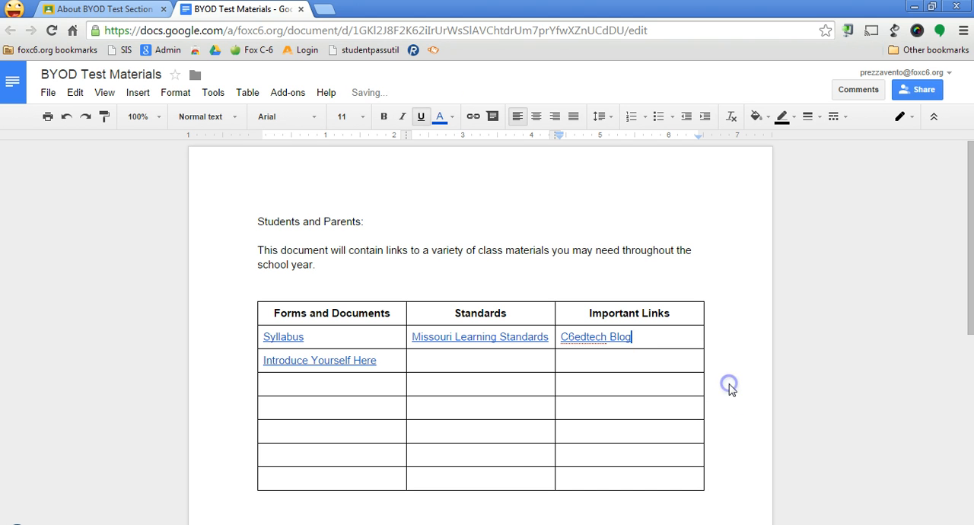
left_click(728, 384)
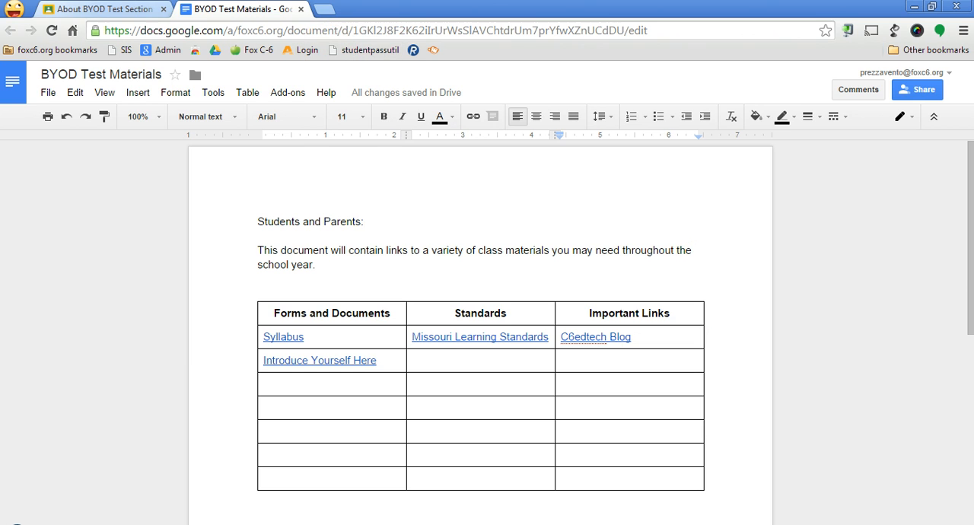
Switch to Google Classroom and start a new class material titled "Important Class Documents" on the About page
left_click(84, 11)
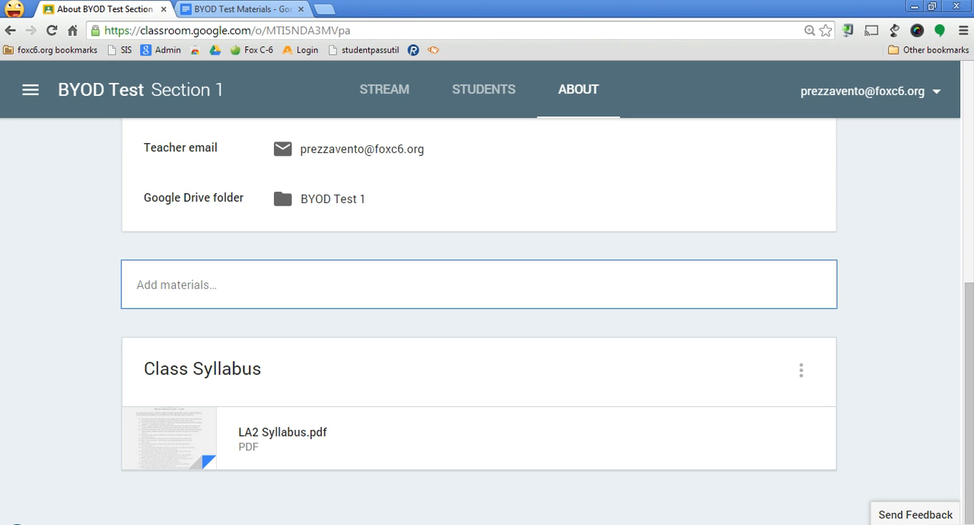
left_click(154, 280)
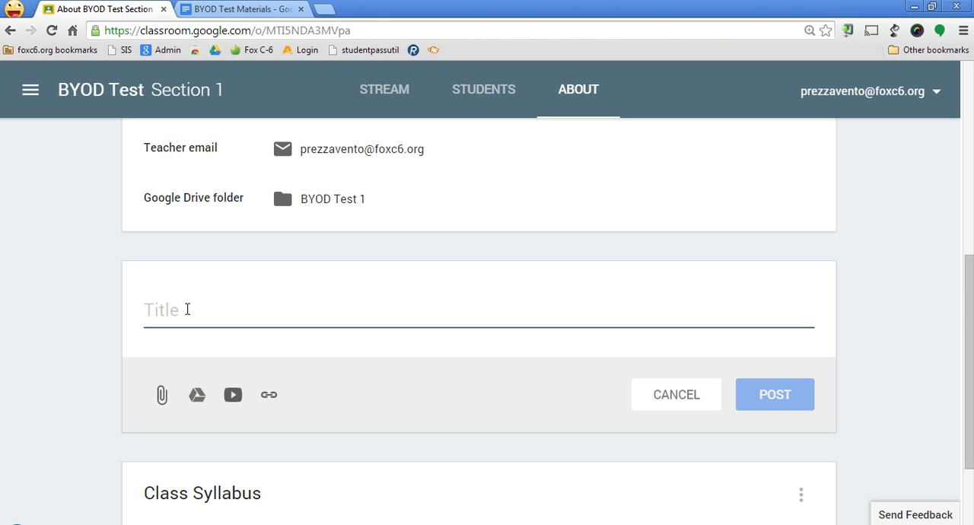
type("Important Class Dl")
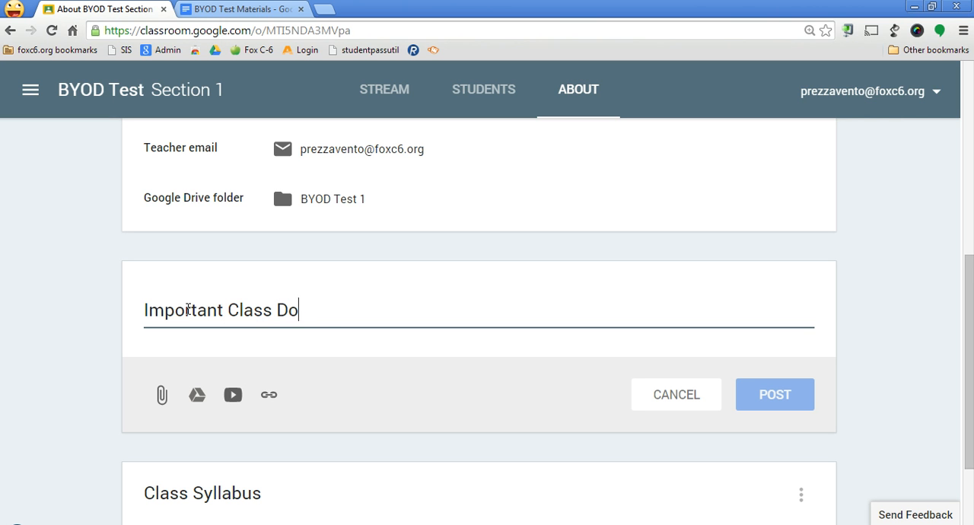
type("cuents")
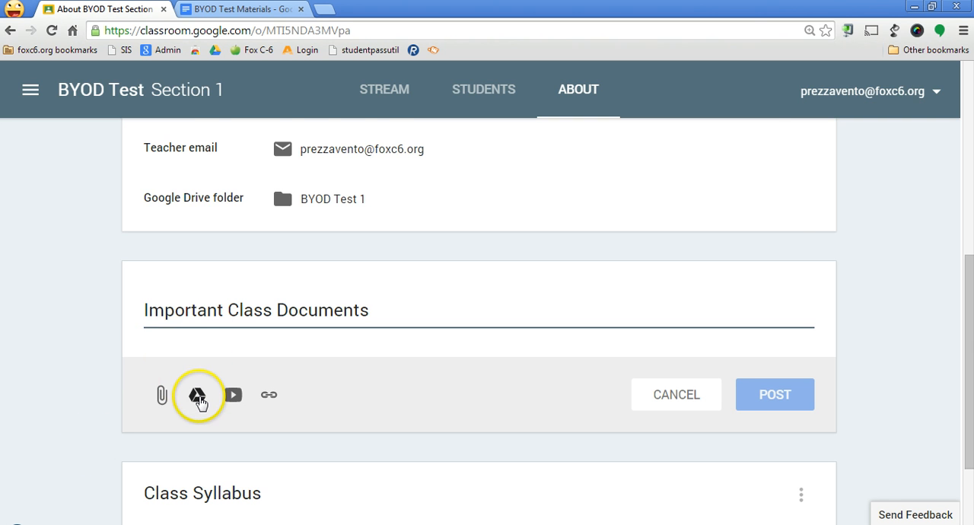
Attach the BYOD Test Materials document from Google Drive to the Important Class Documents material and post it
left_click(197, 396)
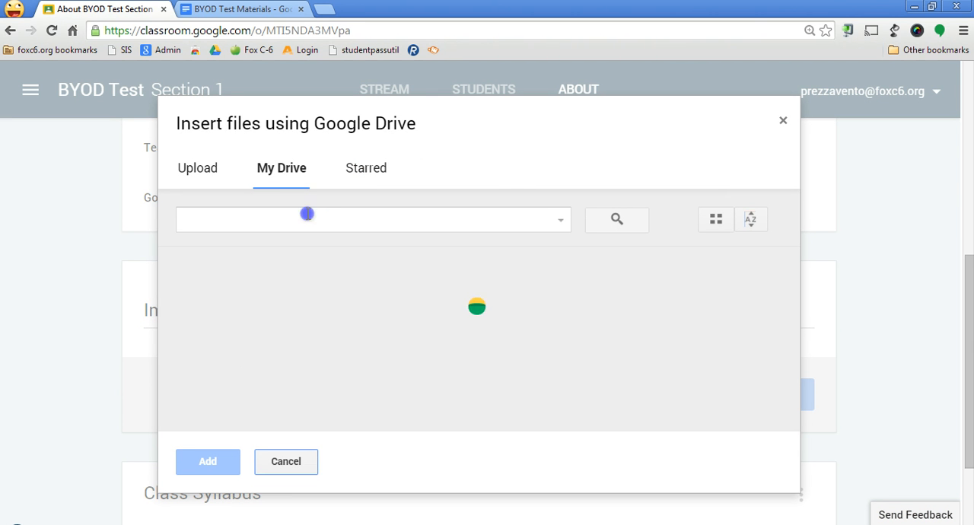
left_click(306, 213)
type("byod test")
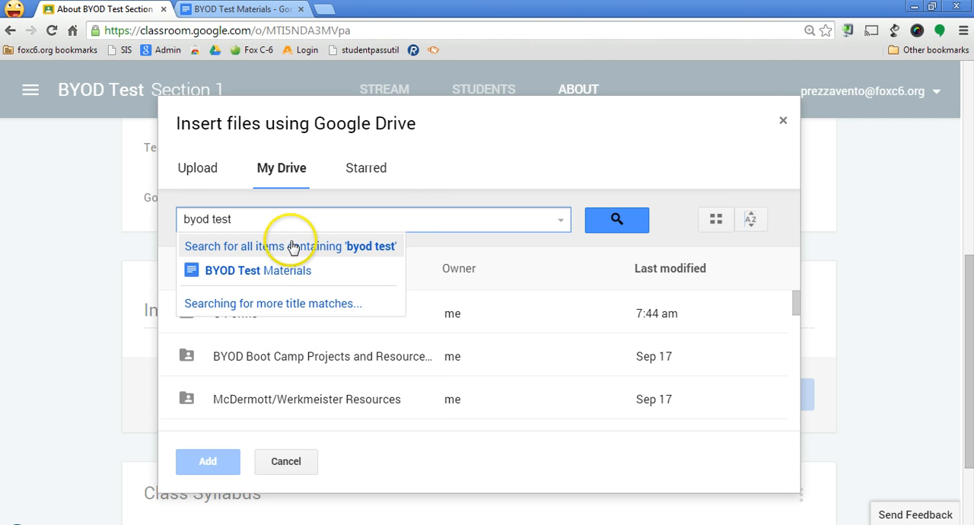
left_click(272, 266)
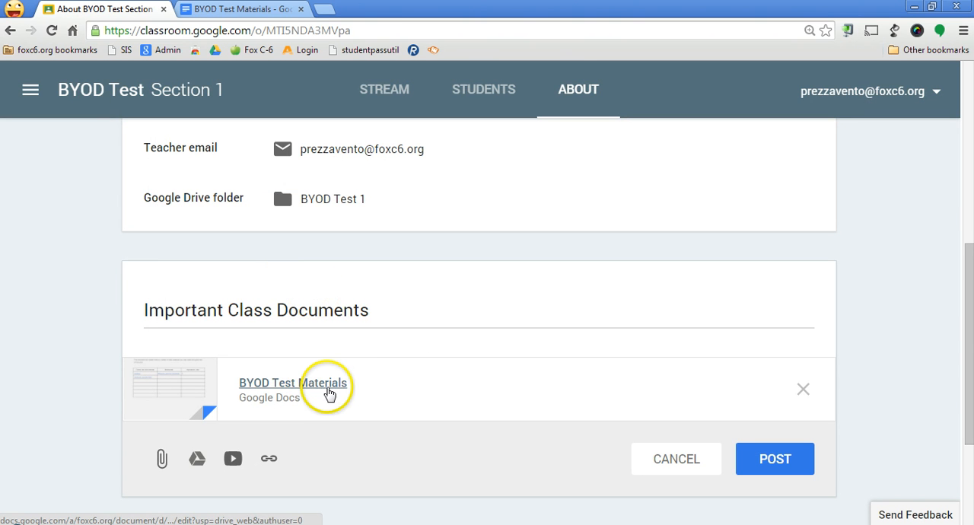
left_click(798, 462)
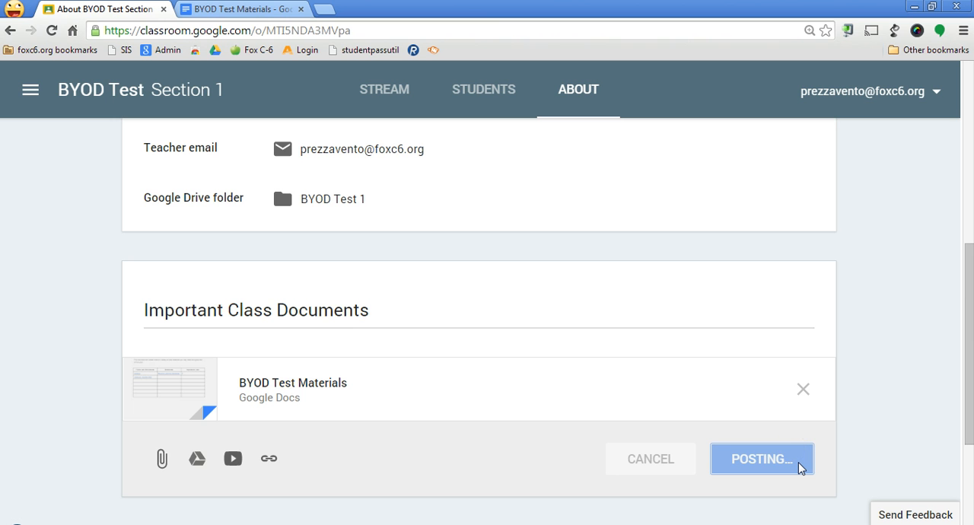
Open BYOD Test Materials from the posted material and inspect its Syllabus and C6edtech Blog links
scroll(795, 434, "down", 3)
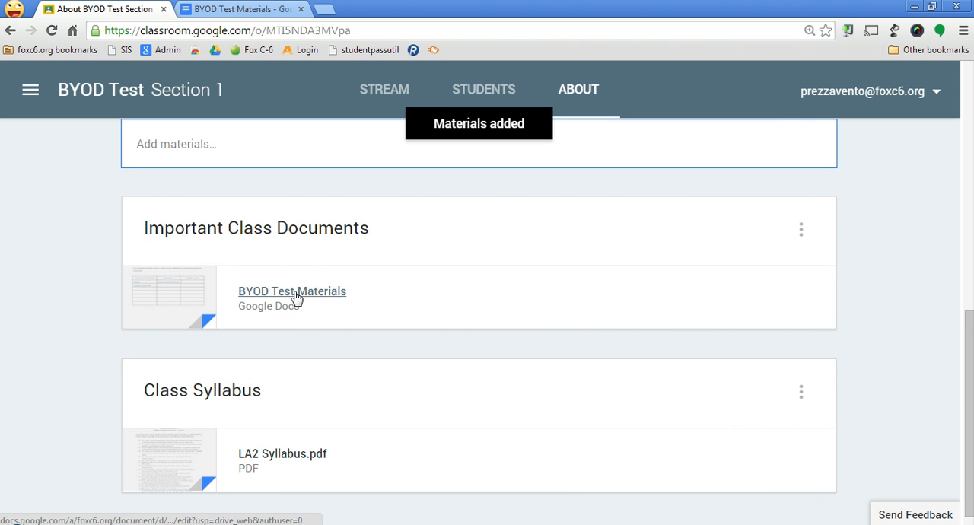
scroll(296, 298, "up", 3)
left_click(297, 304)
scroll(297, 308, "down", 4)
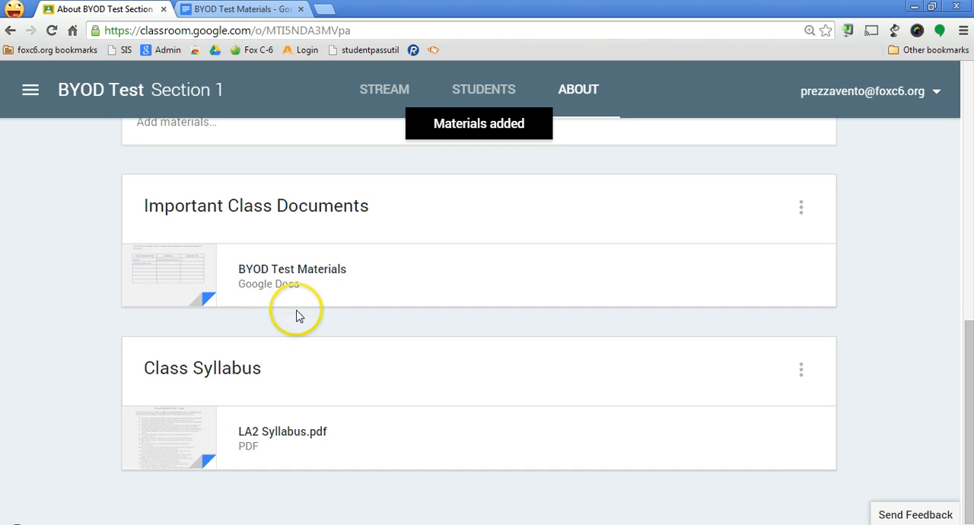
left_click(291, 270)
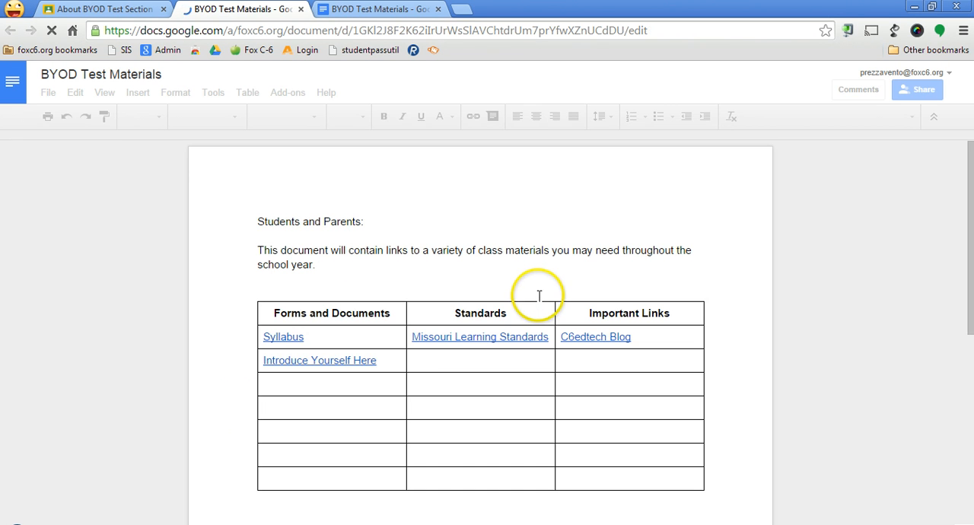
left_click(276, 337)
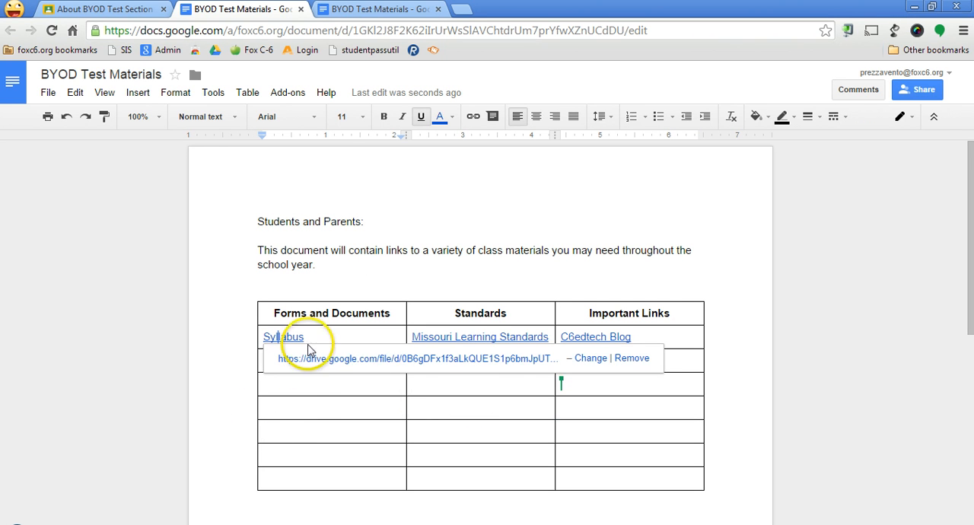
left_click(717, 353)
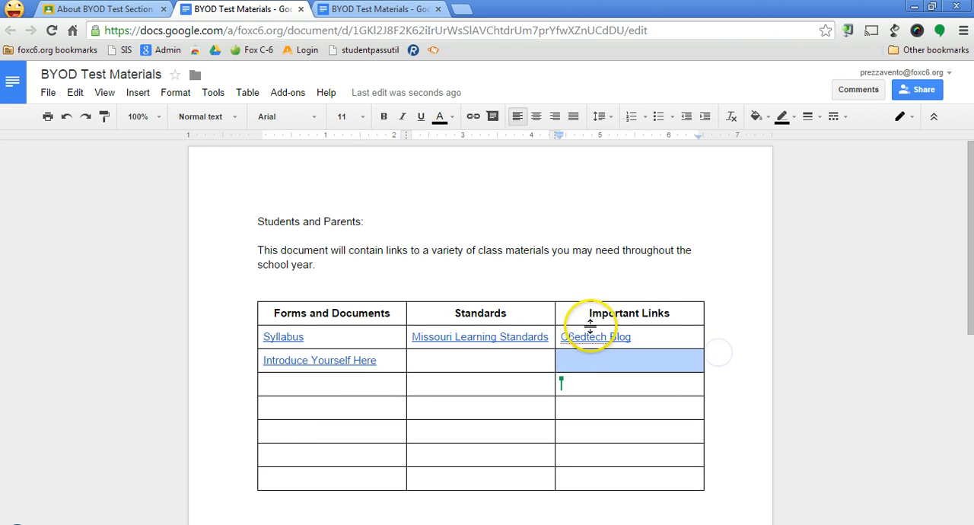
left_click(580, 341)
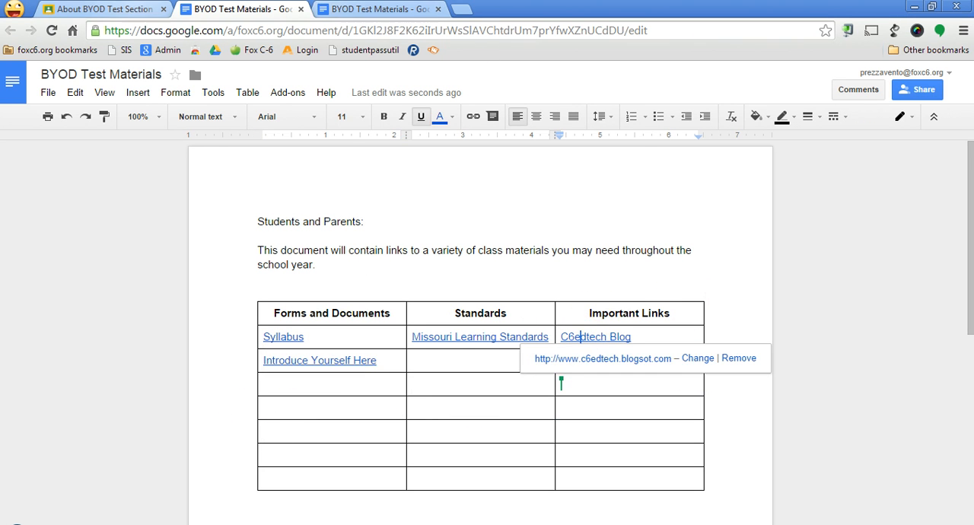
Return to the Classroom About page and delete the Class Syllabus material
left_click(102, 9)
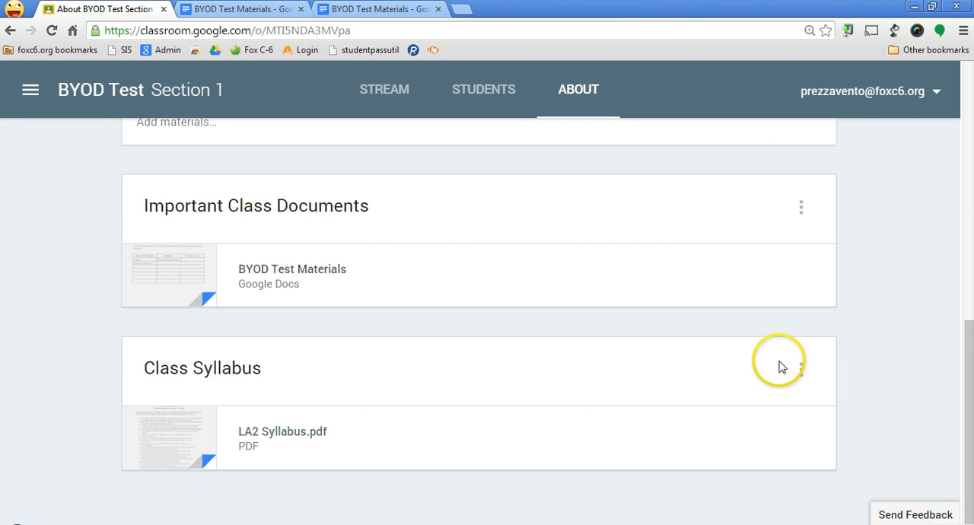
scroll(669, 331, "up", 4)
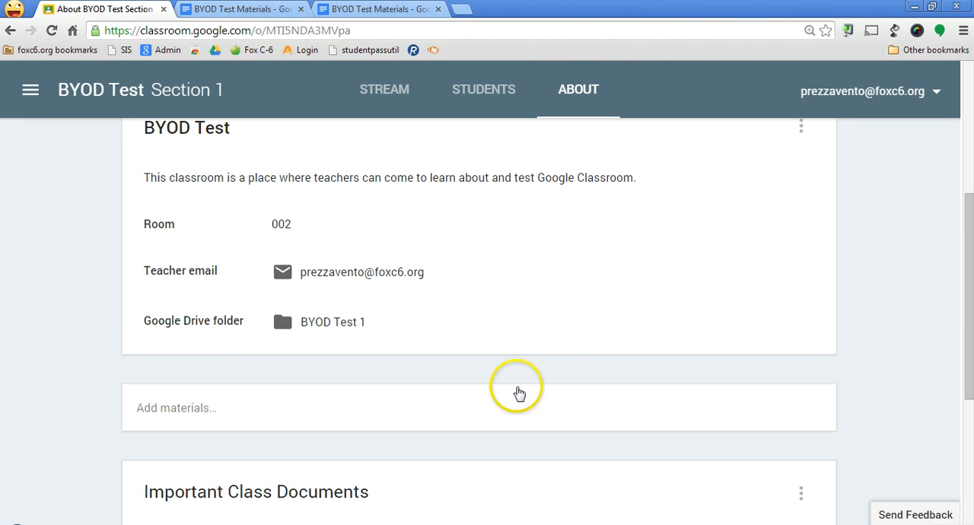
scroll(478, 387, "down", 4)
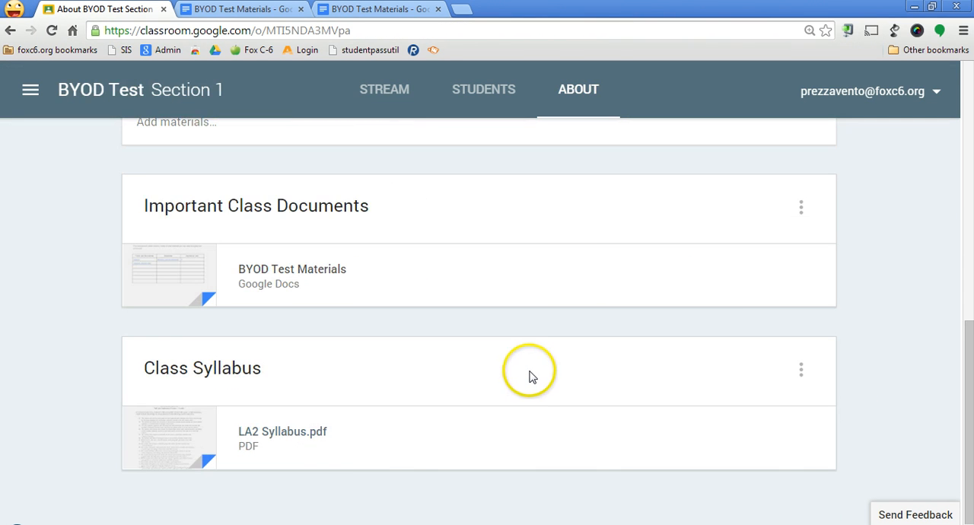
left_click(799, 371)
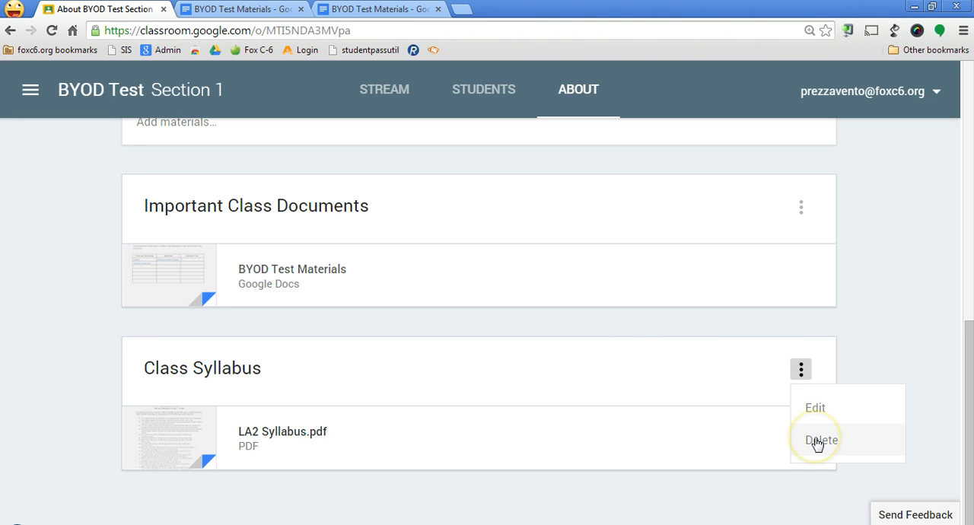
left_click(816, 442)
left_click(639, 358)
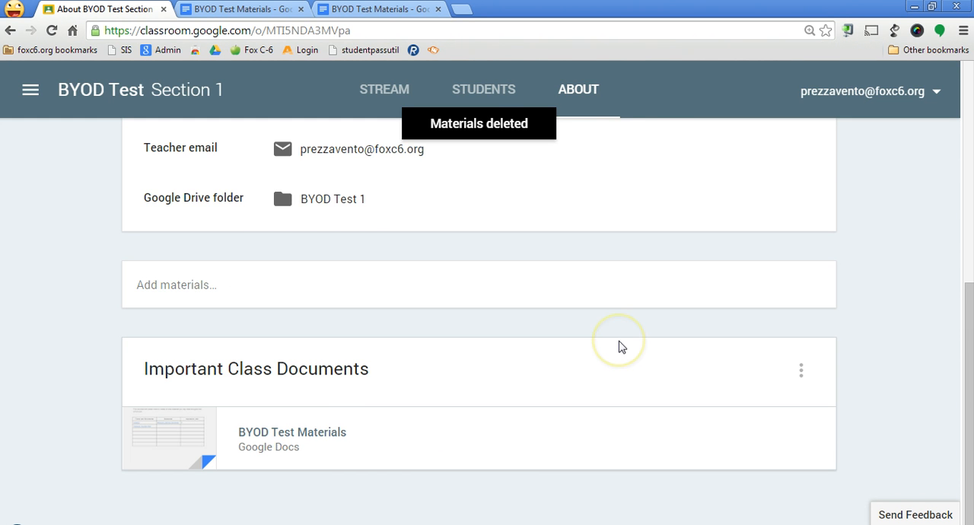
scroll(620, 347, "up", 3)
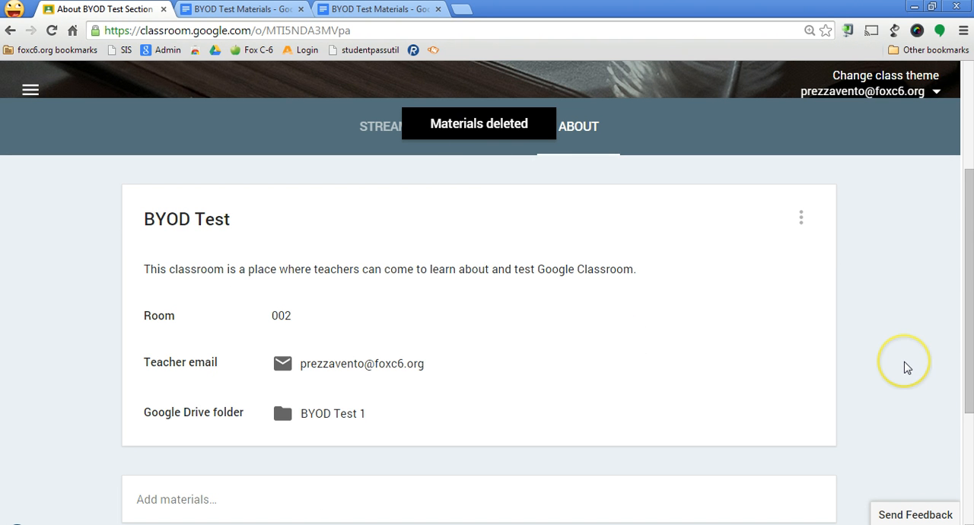
scroll(907, 368, "down", 2)
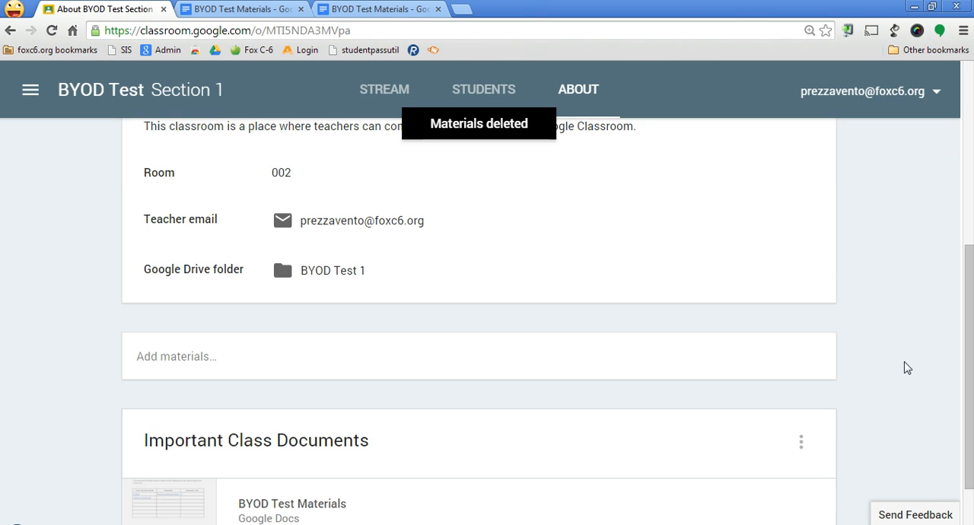
left_click(904, 370)
scroll(904, 378, "down", 1)
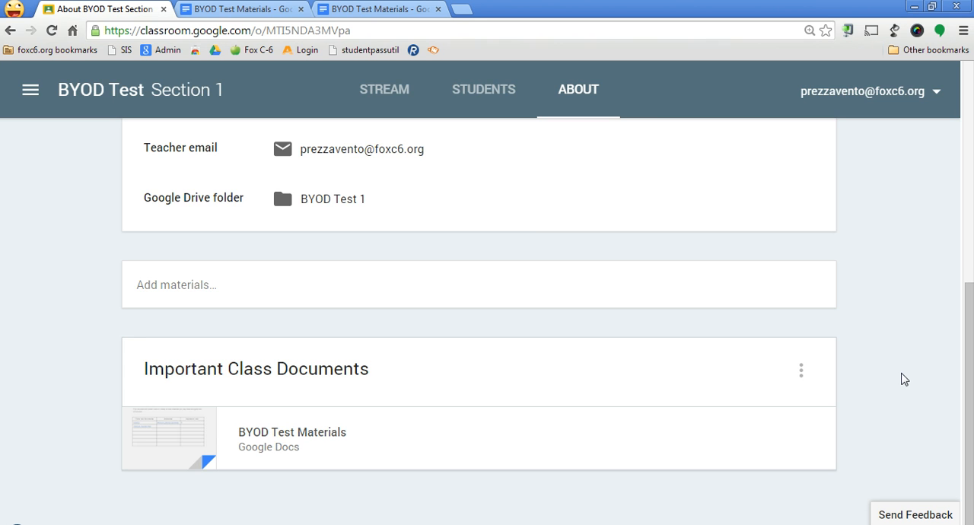
left_click(607, 284)
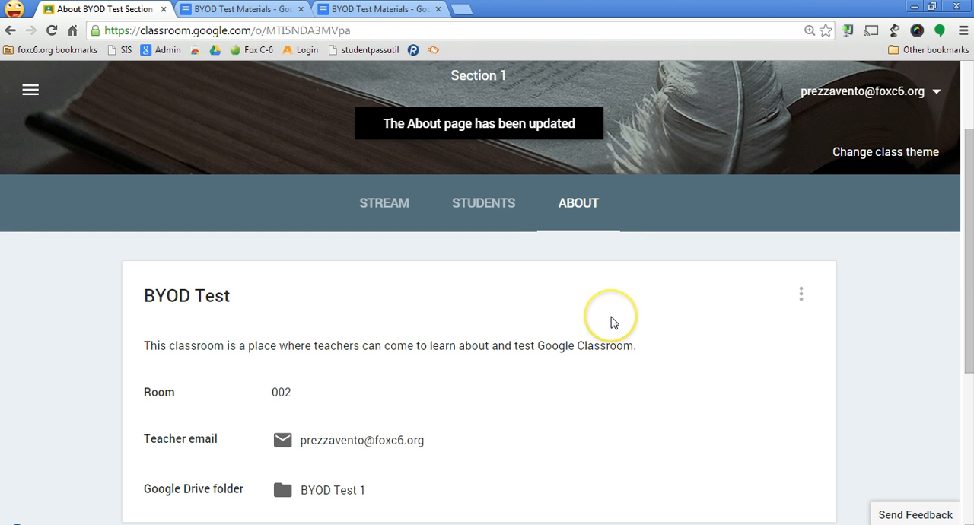